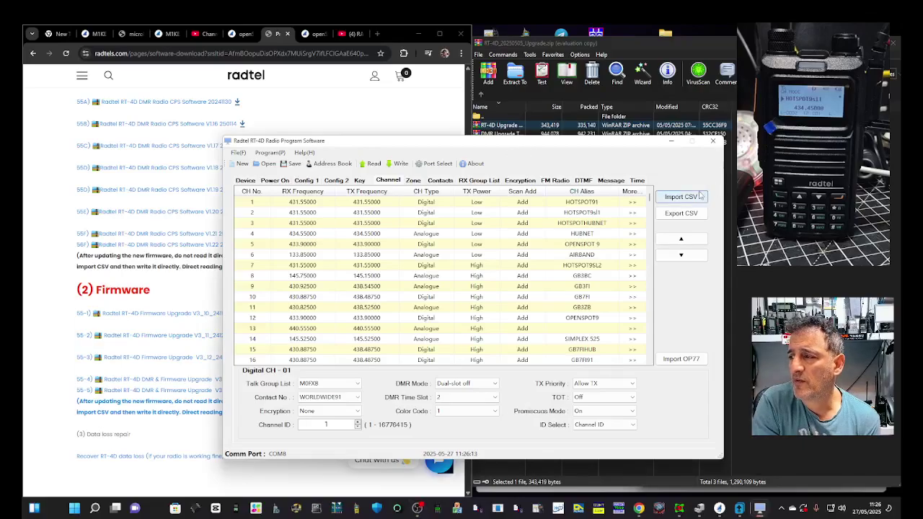
# Shift the programming window to the right beside the Radtel download page.
pyautogui.moveTo(556, 147); pyautogui.dragTo(580, 149)
pyautogui.scroll(-2, 196, 294)
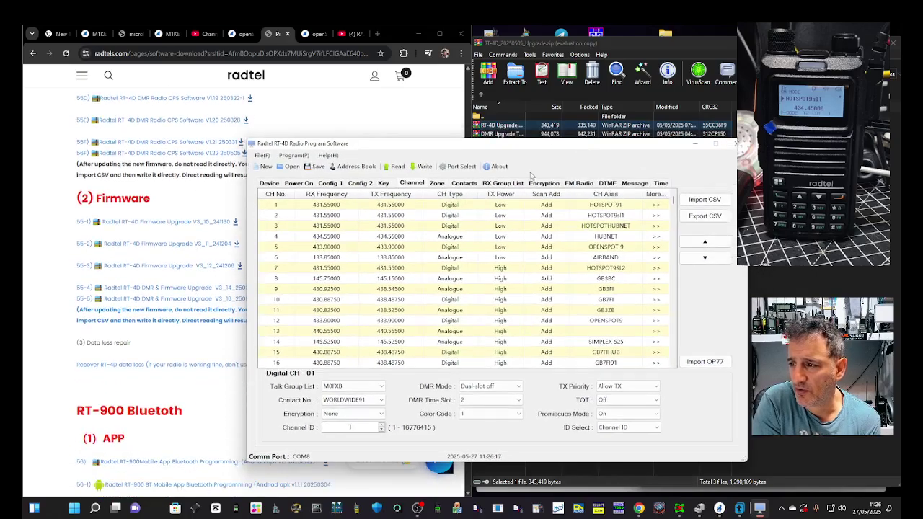
pyautogui.moveTo(505, 148); pyautogui.dragTo(543, 145)
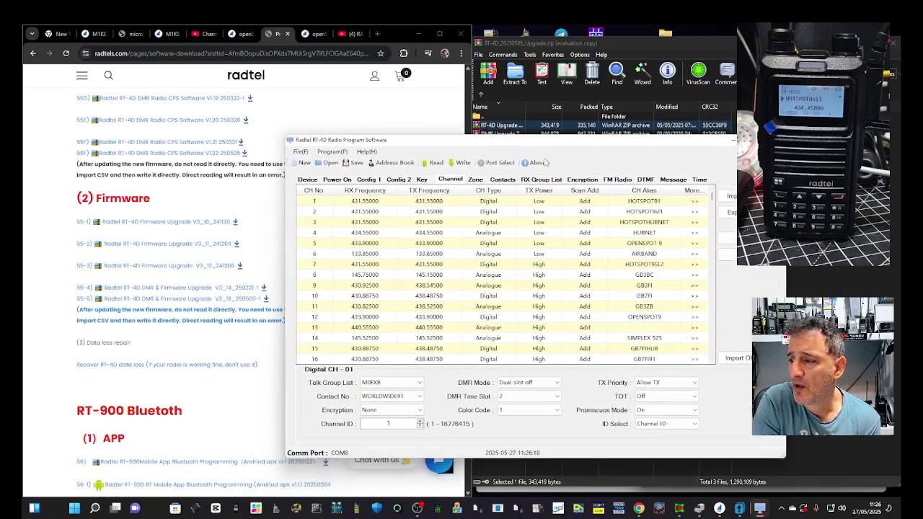
pyautogui.click(417, 508)
pyautogui.moveTo(627, 144); pyautogui.dragTo(718, 144)
pyautogui.click(363, 148)
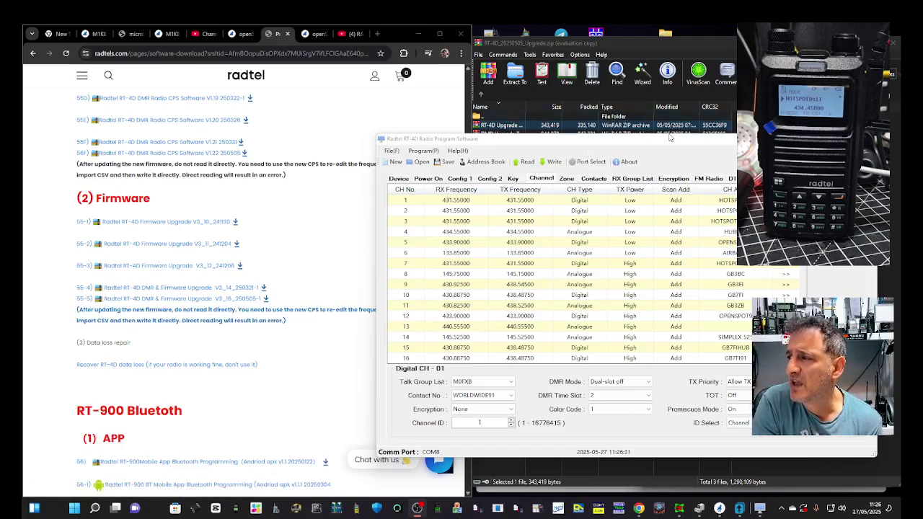
pyautogui.moveTo(669, 140); pyautogui.dragTo(719, 140)
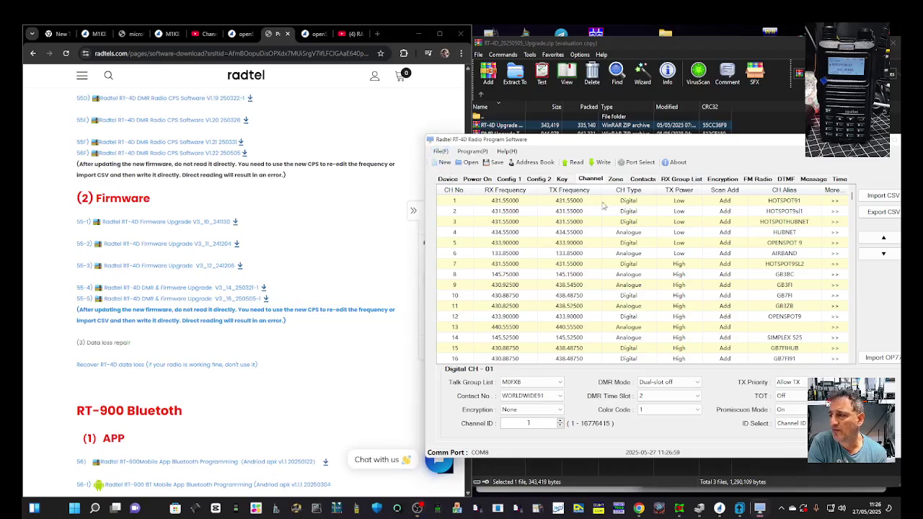
# Save the current codeplug as '4dd' in the Downloads folder.
pyautogui.click(437, 152)
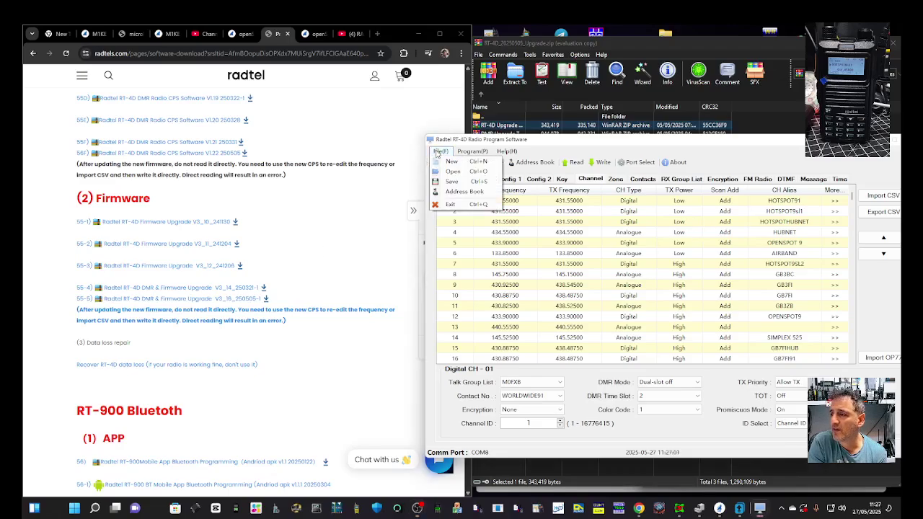
pyautogui.click(456, 188)
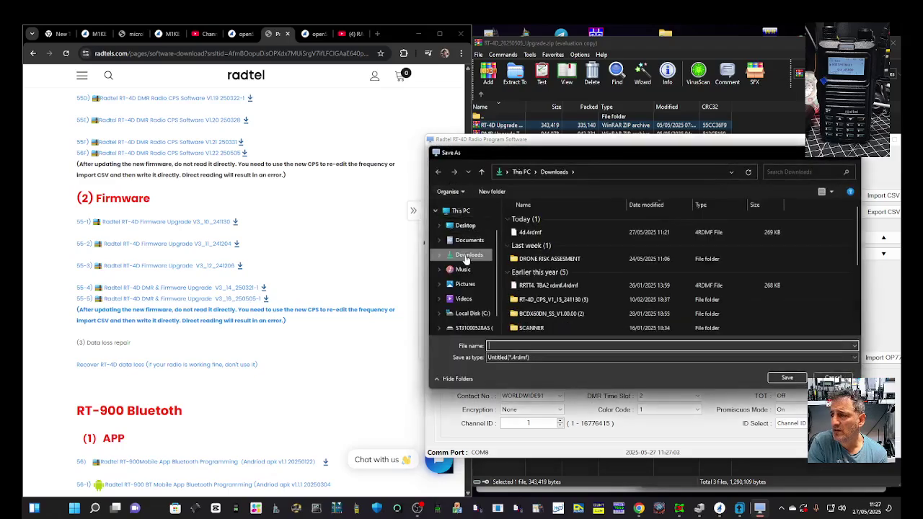
pyautogui.click(467, 256)
pyautogui.click(583, 345)
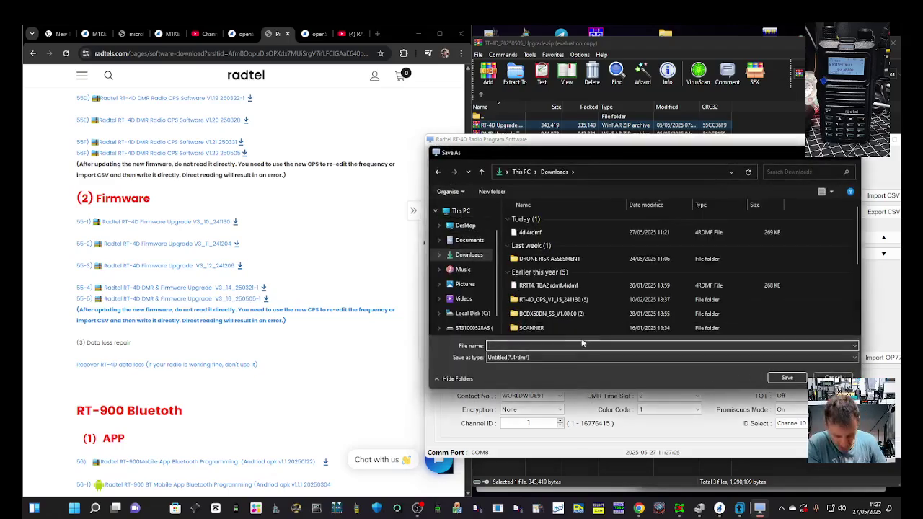
pyautogui.write('4dd')
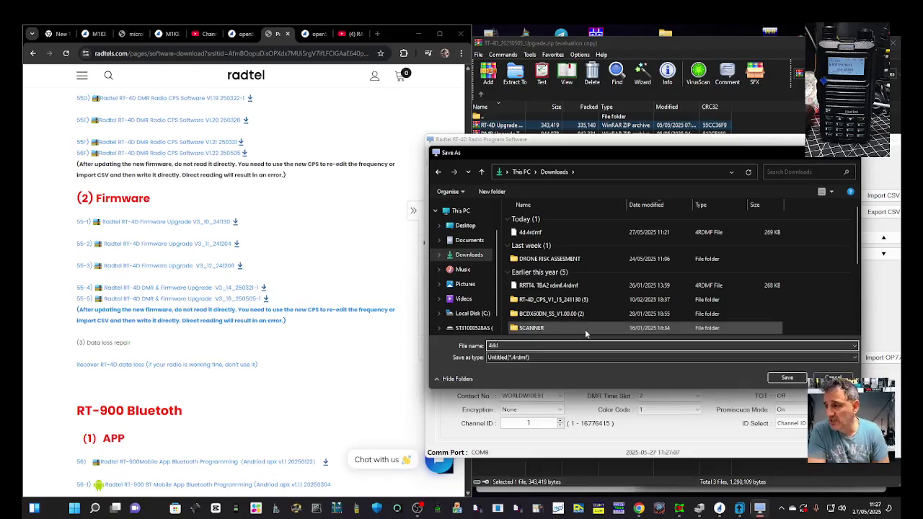
pyautogui.click(786, 378)
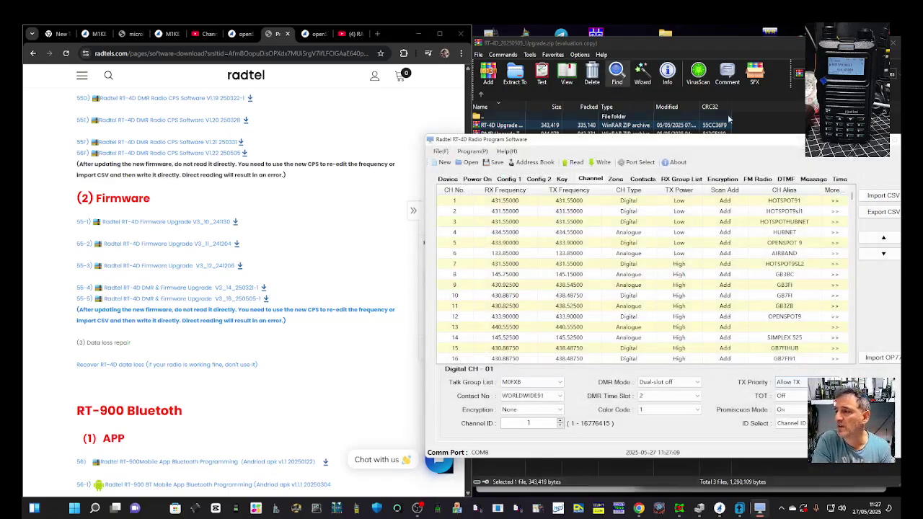
pyautogui.click(755, 128)
# Read the V3.16 firmware changelog text file from the upgrade archive, then close it.
pyautogui.doubleClick(505, 142)
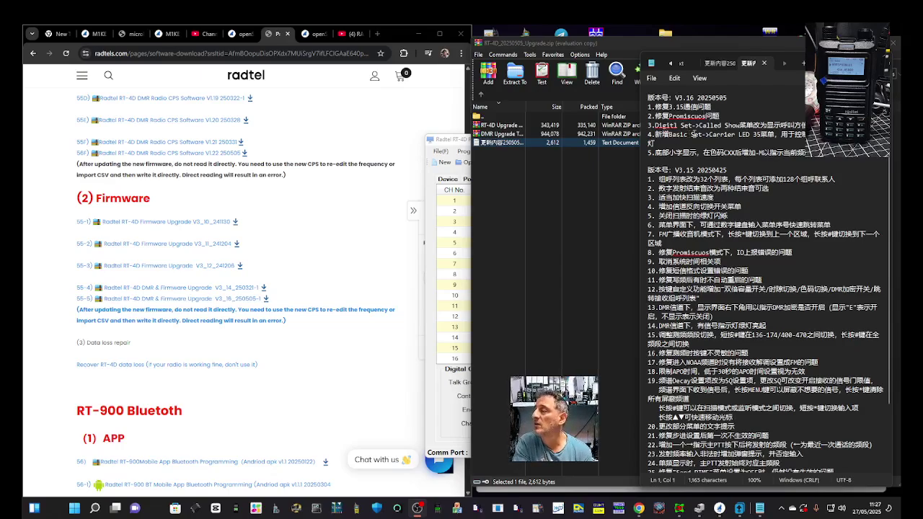
pyautogui.click(766, 63)
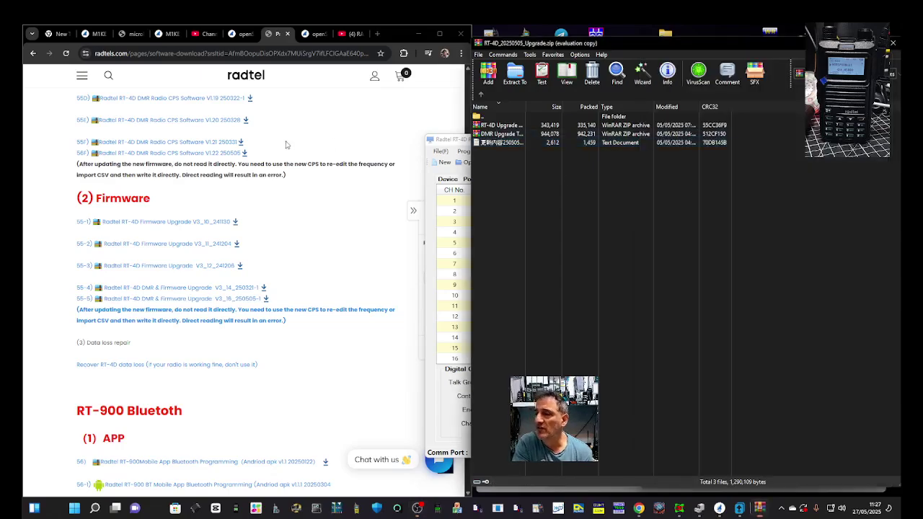
# Check the About box shows version V1.23_250505, then exit the programming software.
pyautogui.click(463, 141)
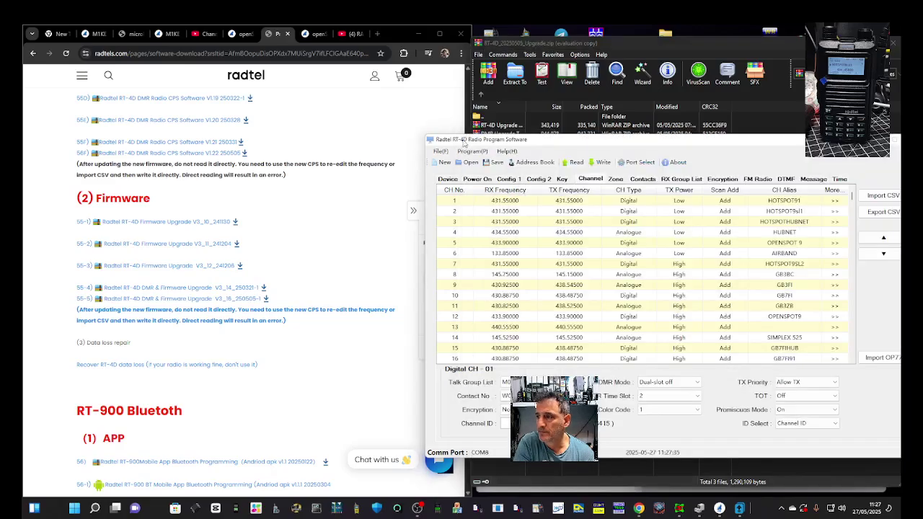
pyautogui.moveTo(796, 141); pyautogui.dragTo(772, 66)
pyautogui.click(483, 76)
pyautogui.click(488, 88)
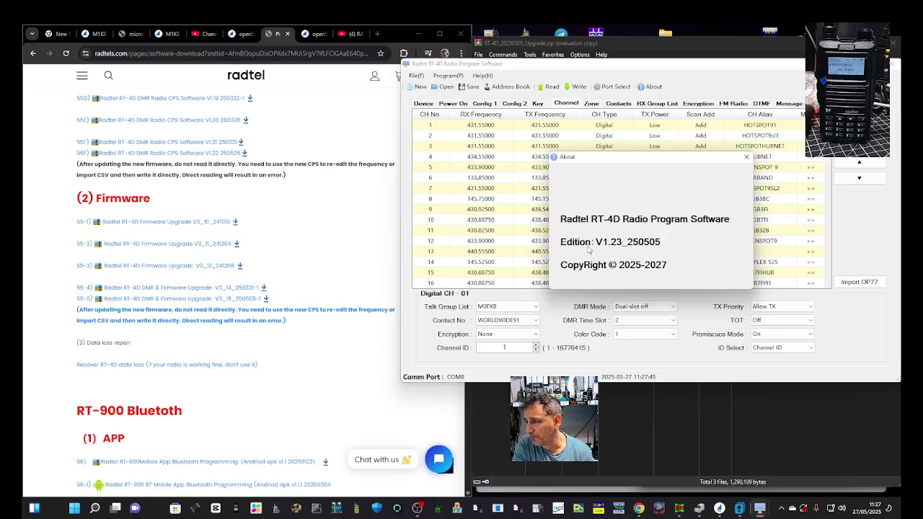
pyautogui.click(747, 156)
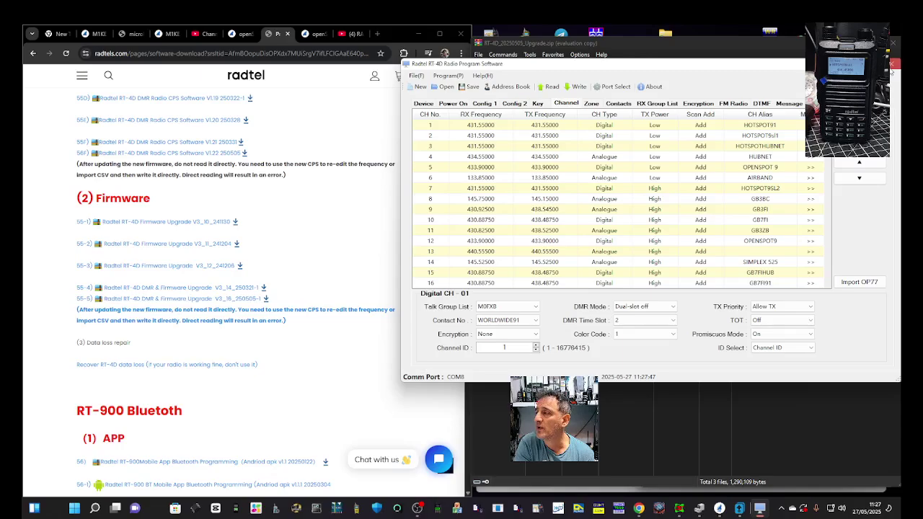
pyautogui.click(894, 65)
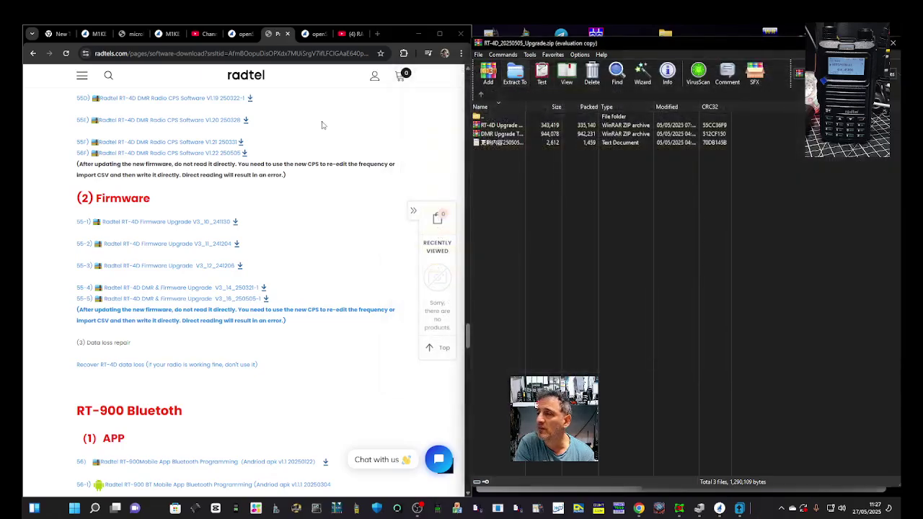
# Scroll the Radtel download page back up to the CPS software list.
pyautogui.click(259, 128)
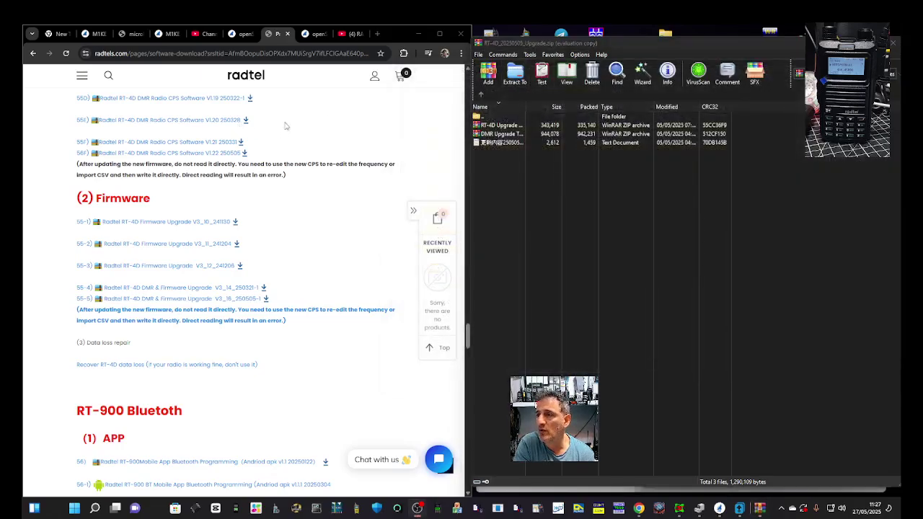
pyautogui.scroll(2, 276, 238)
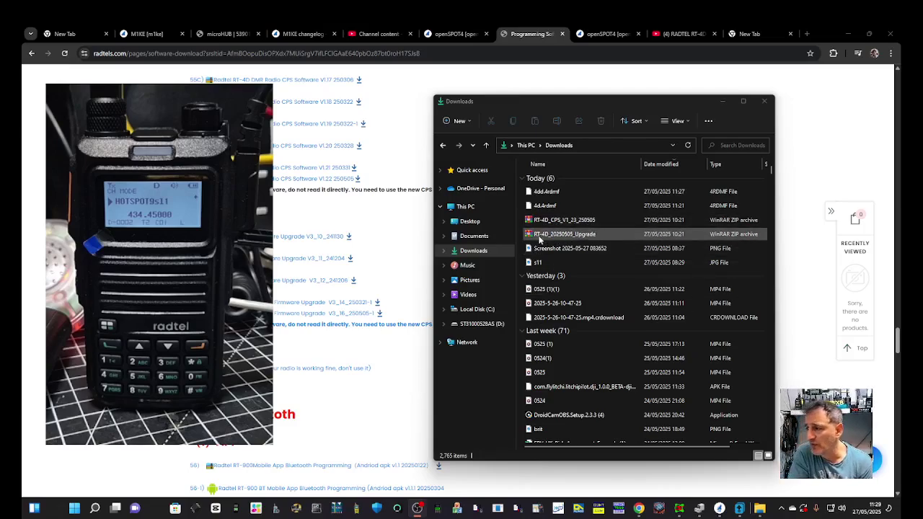
# Open RT-4D_20250505_Upgrade.zip in WinRAR, dismissing the licence reminder, and enter its RT-4D folder.
pyautogui.click(577, 238)
pyautogui.doubleClick(581, 235)
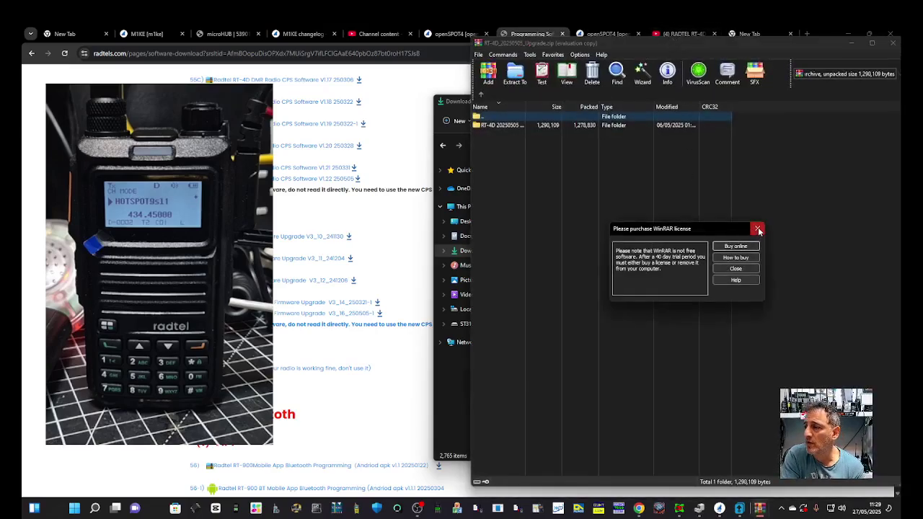
pyautogui.click(758, 229)
pyautogui.moveTo(627, 40); pyautogui.dragTo(626, 78)
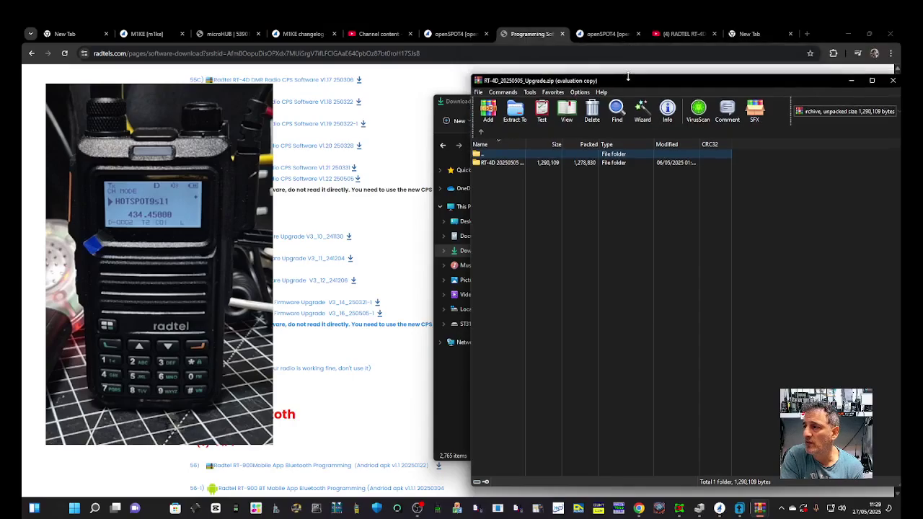
pyautogui.doubleClick(501, 163)
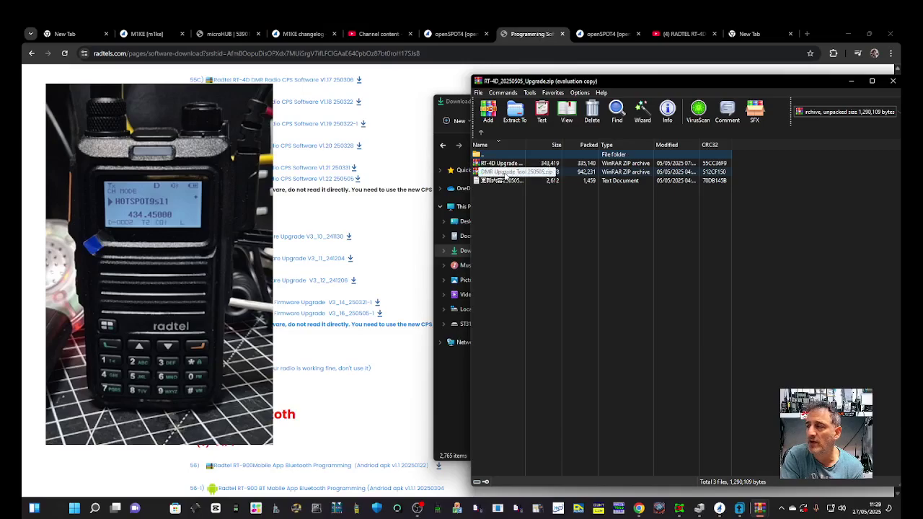
# Browse into DMR Upgrade Tool 250505.zip, then back out and close the Temp folder window.
pyautogui.click(507, 173)
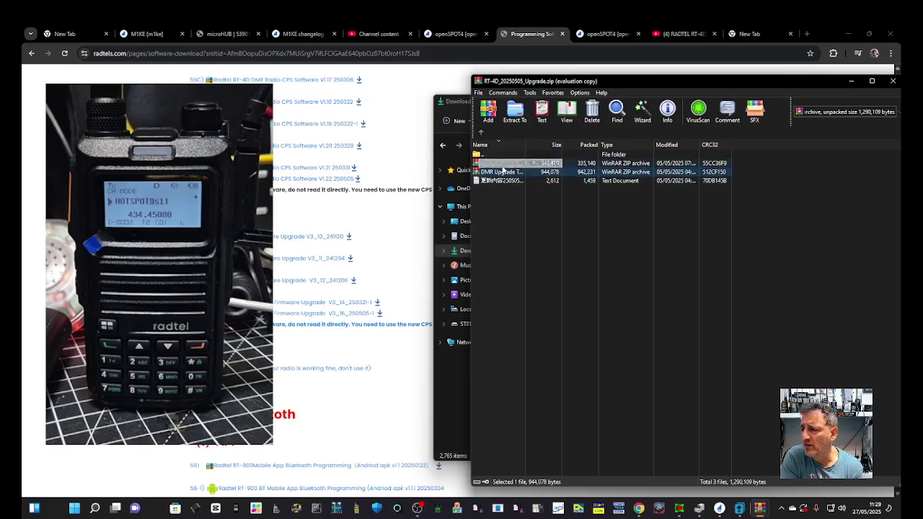
pyautogui.press('Return')
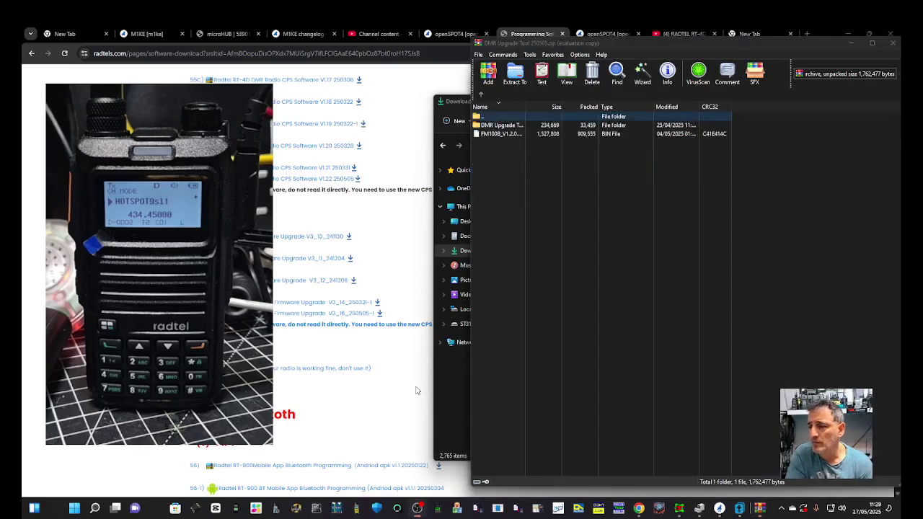
pyautogui.doubleClick(498, 125)
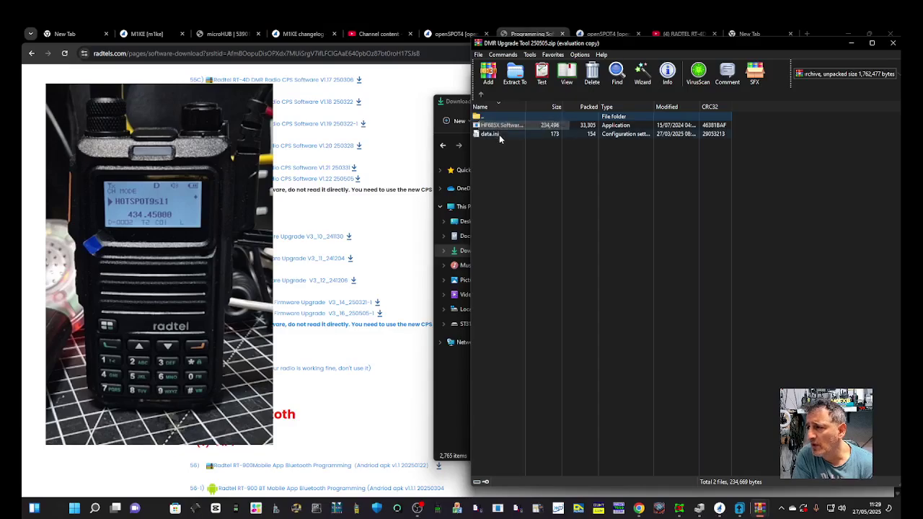
pyautogui.click(481, 94)
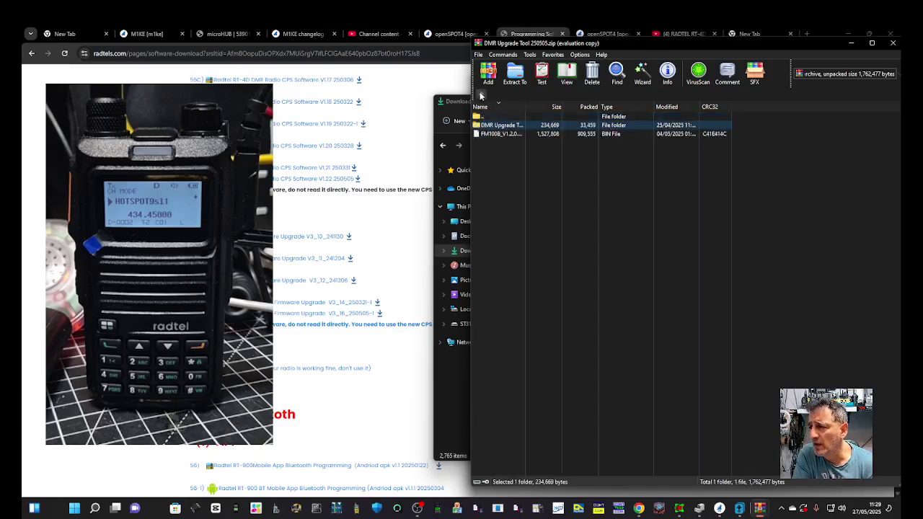
pyautogui.click(481, 94)
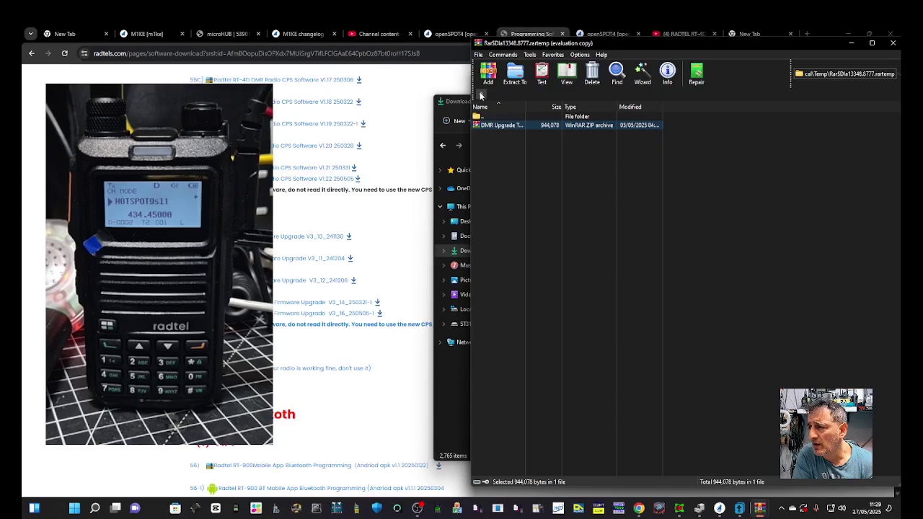
pyautogui.click(481, 94)
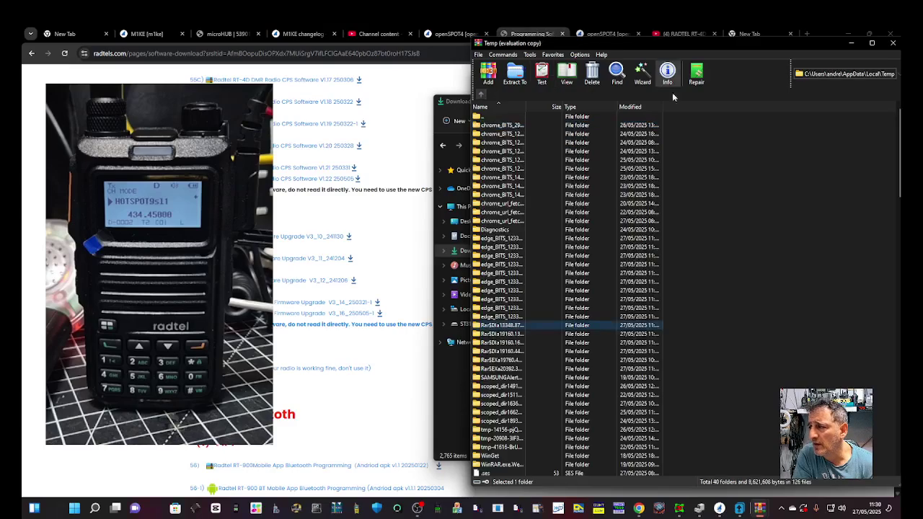
pyautogui.press('Escape')
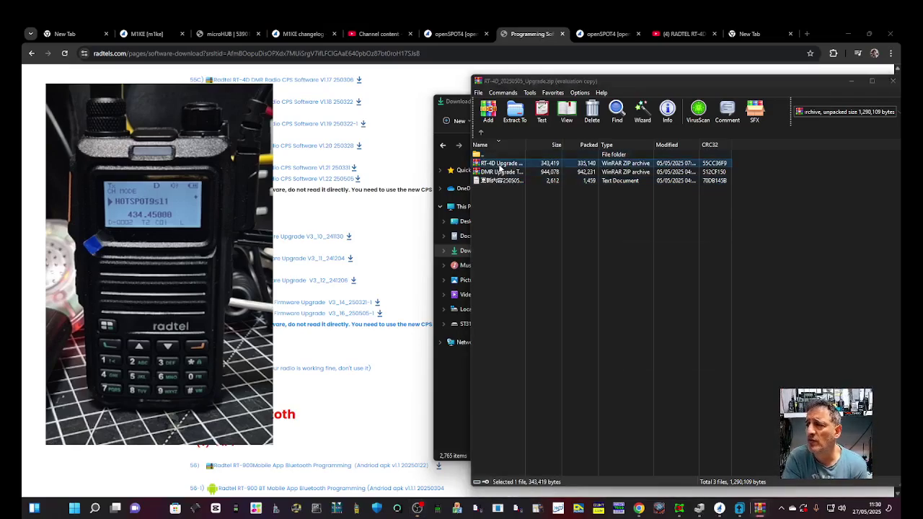
# Open the nested RT-4D Upgrade zip and run the V3.16 upgrade tool past the SmartScreen warning.
pyautogui.doubleClick(499, 164)
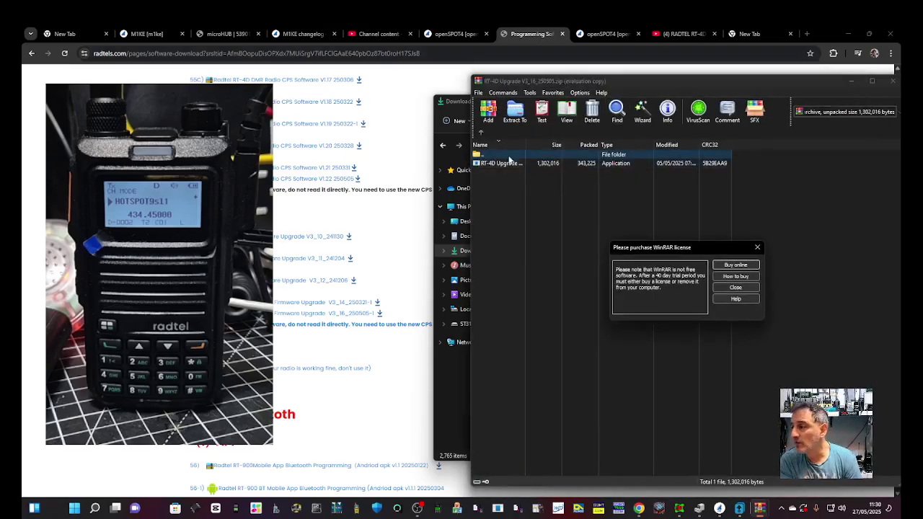
pyautogui.click(757, 247)
pyautogui.click(495, 164)
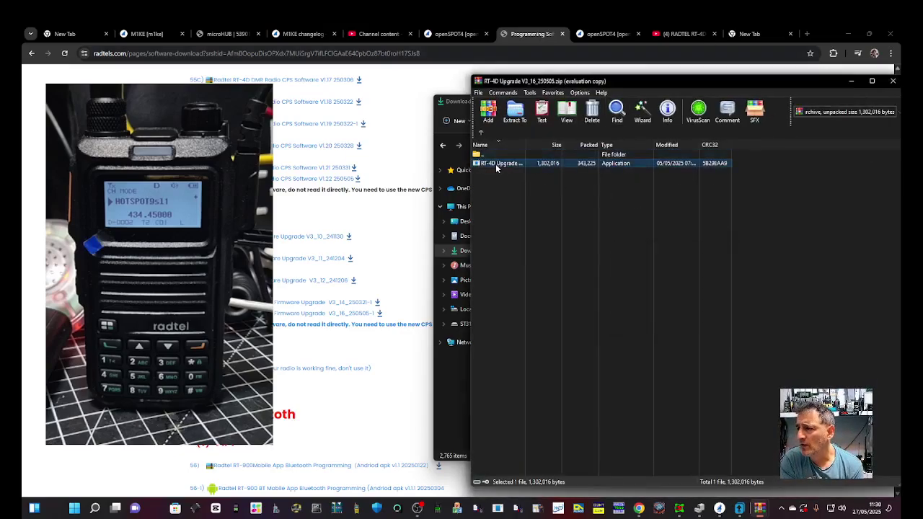
pyautogui.doubleClick(494, 164)
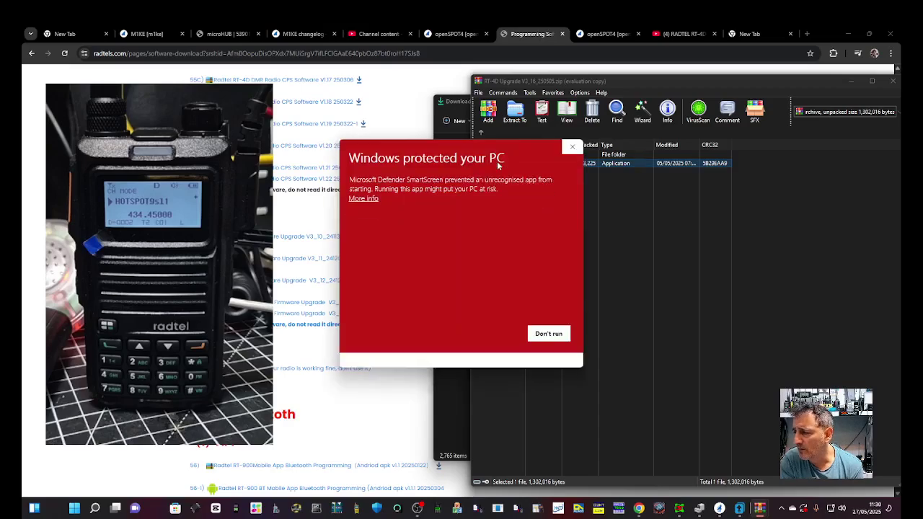
pyautogui.click(358, 201)
pyautogui.click(494, 350)
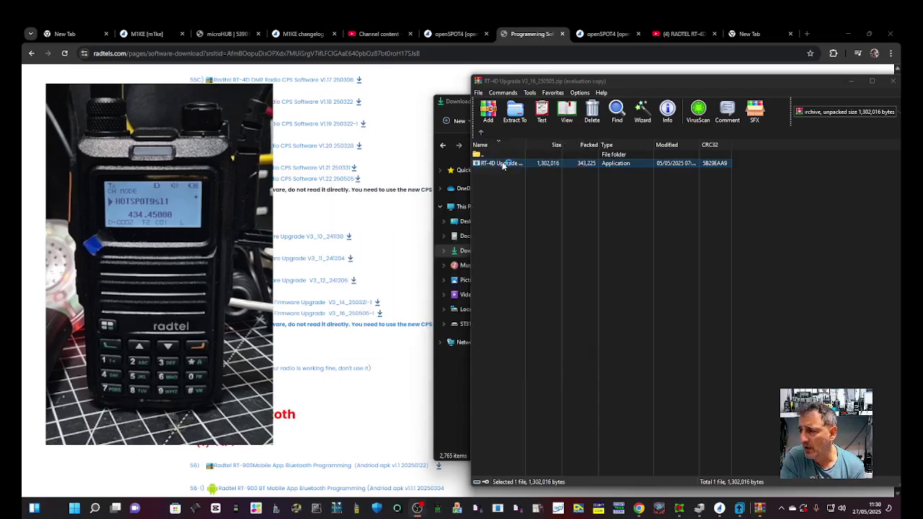
pyautogui.moveTo(497, 201); pyautogui.dragTo(659, 209)
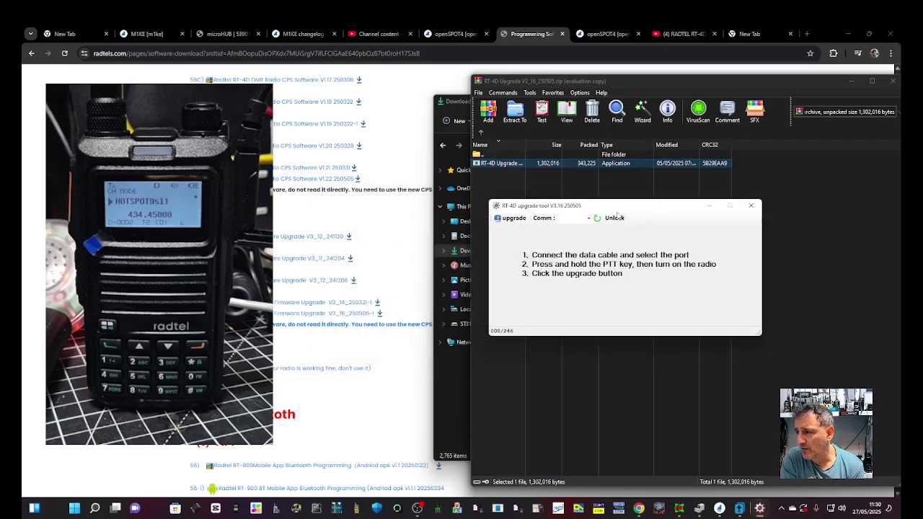
# Find USB-SERIAL CH340 on COM8 under Ports (COM & LPT) in Device Manager, then minimise it.
pyautogui.rightClick(72, 509)
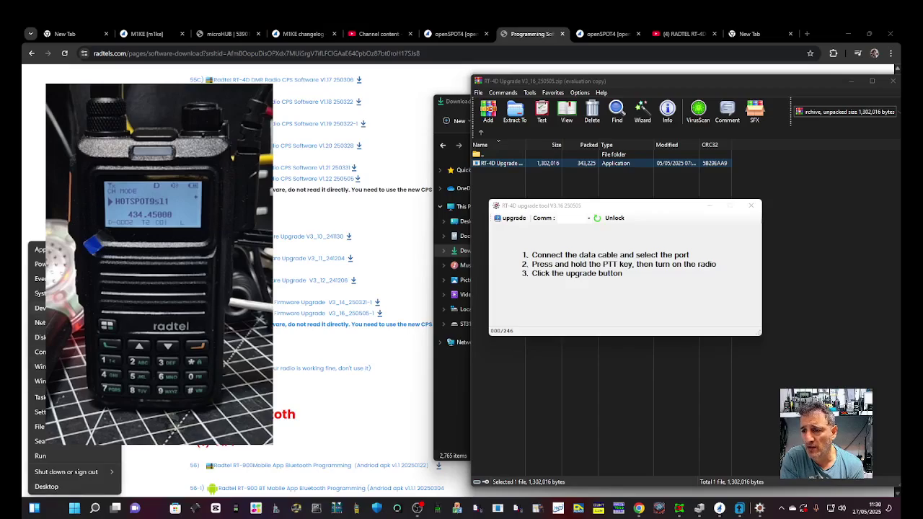
pyautogui.press('Escape')
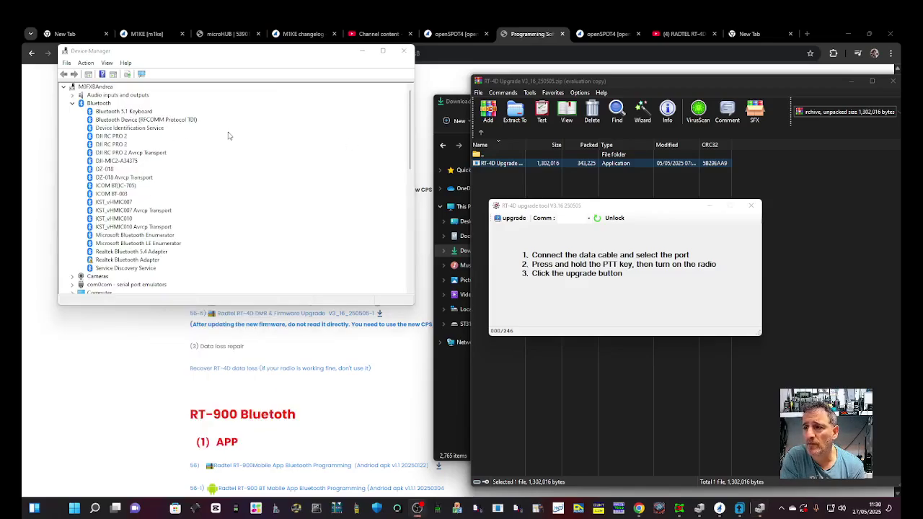
pyautogui.scroll(-6, 145, 192)
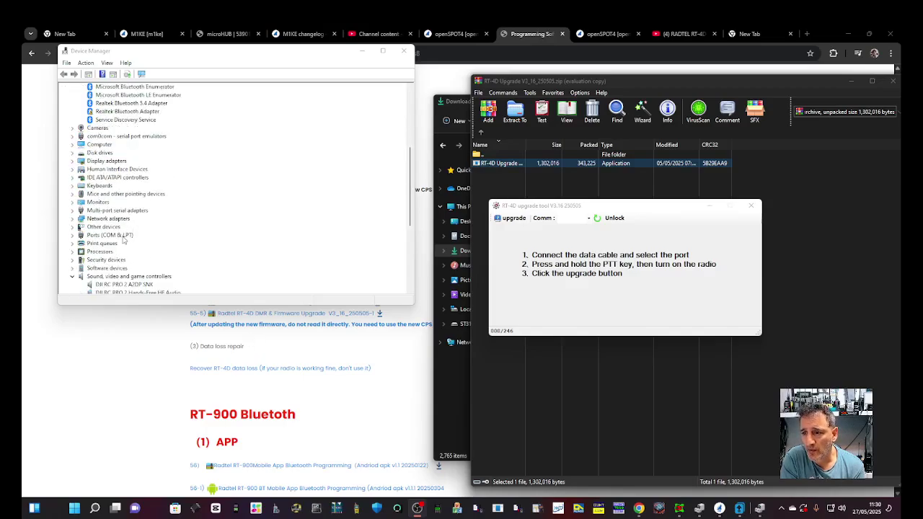
pyautogui.doubleClick(124, 235)
pyautogui.scroll(-1, 151, 236)
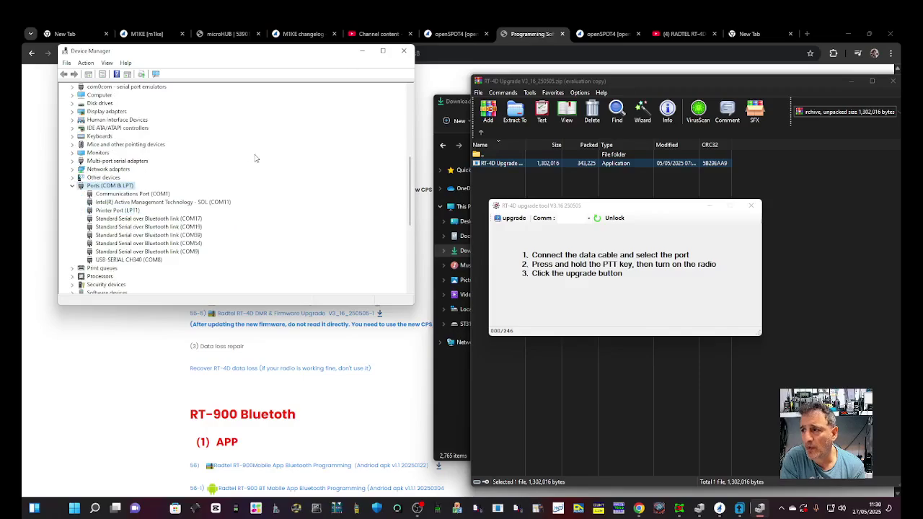
pyautogui.click(362, 50)
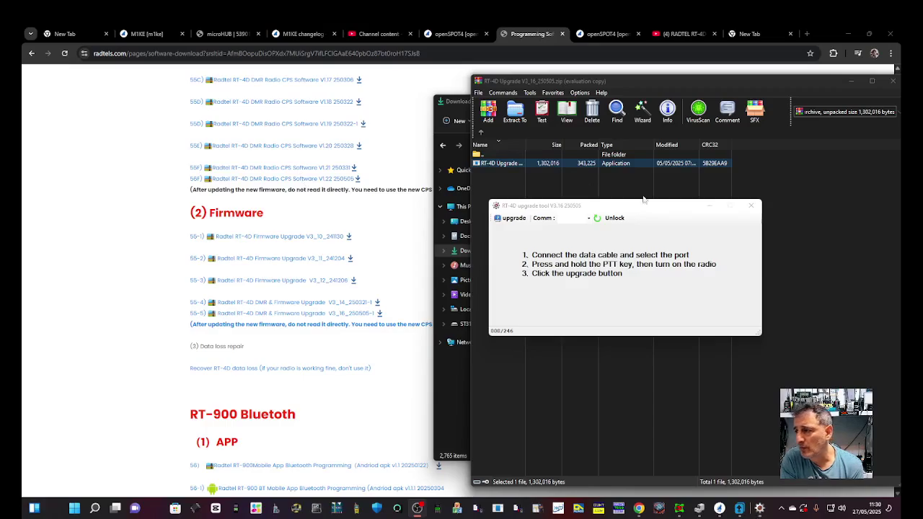
# Select COM8 in the upgrade tool's Comm port dropdown.
pyautogui.click(587, 219)
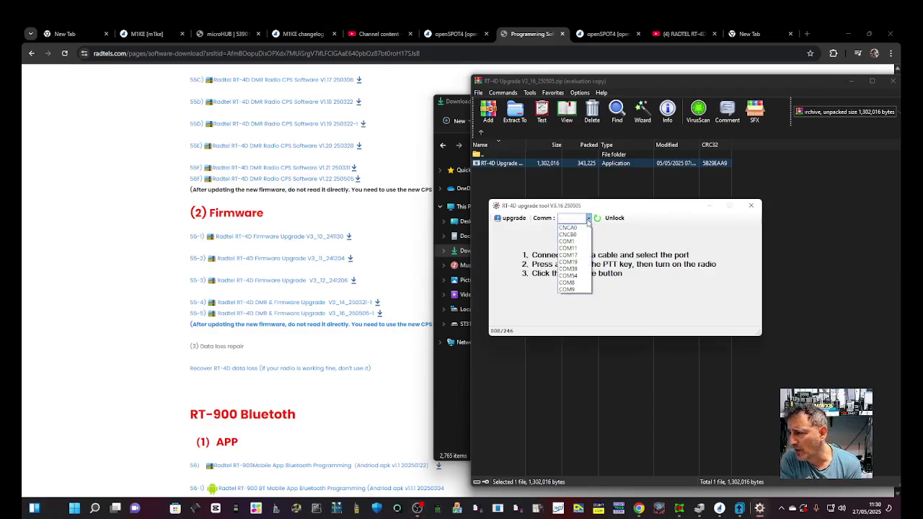
pyautogui.click(585, 287)
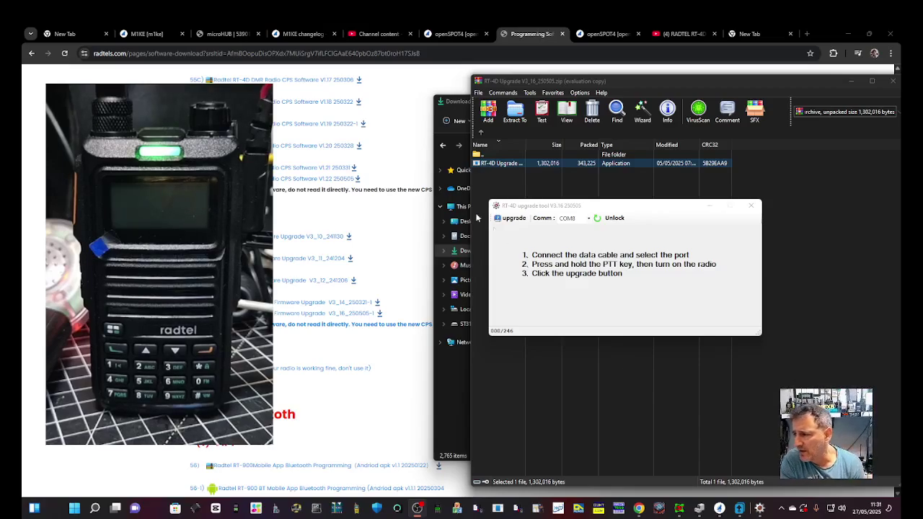
# Start the V3.16 firmware flash and let it run until Completed appears.
pyautogui.click(518, 220)
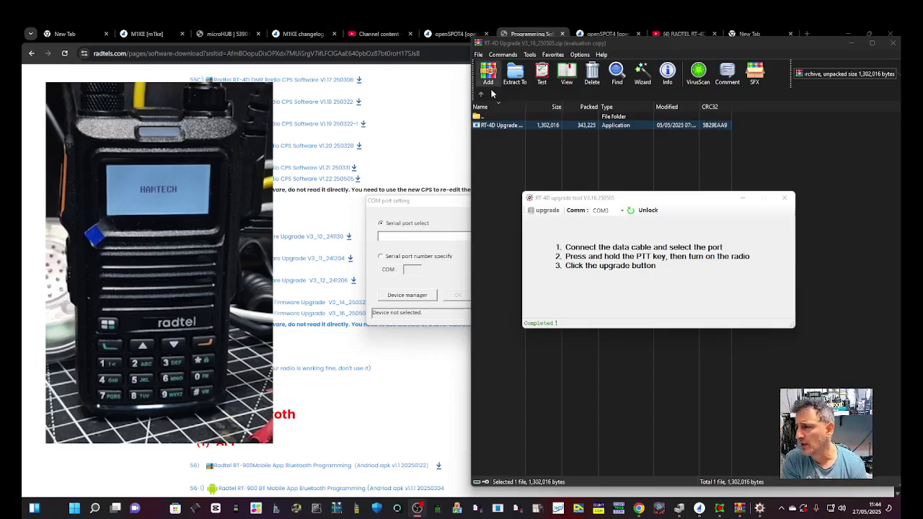
# Go back up and open DMR Upgrade Tool 250505.zip, dismissing the licence reminder.
pyautogui.click(481, 98)
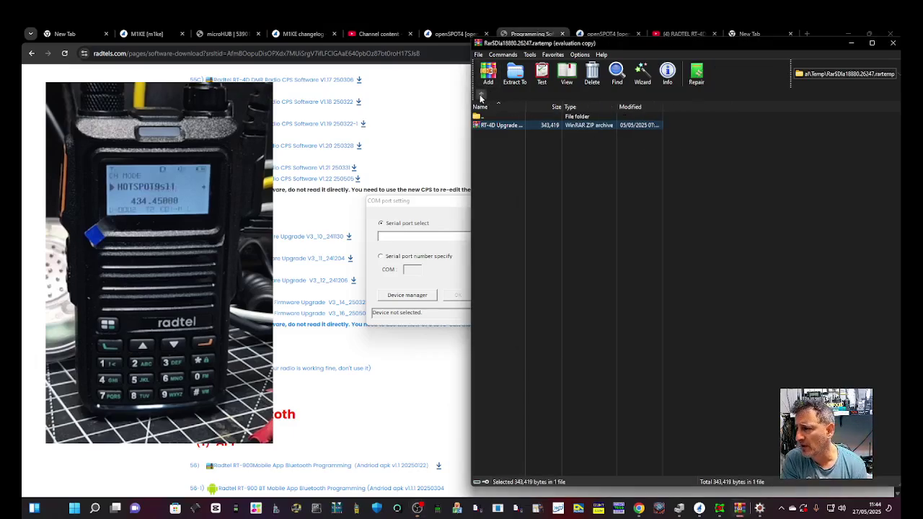
pyautogui.click(481, 98)
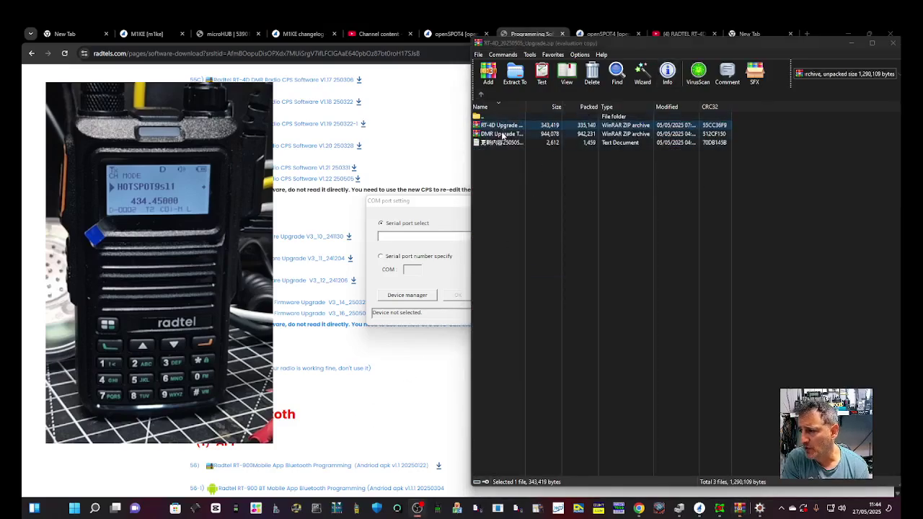
pyautogui.click(501, 135)
pyautogui.doubleClick(501, 135)
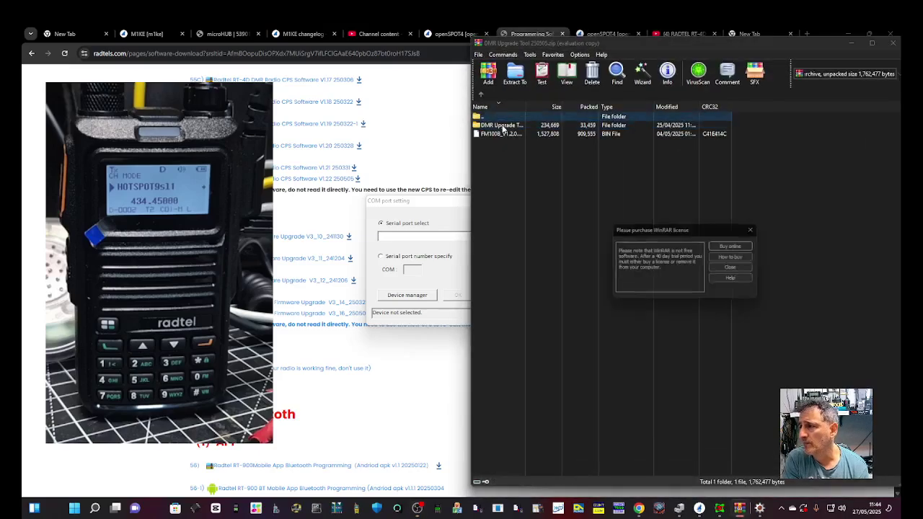
pyautogui.click(484, 132)
pyautogui.click(758, 230)
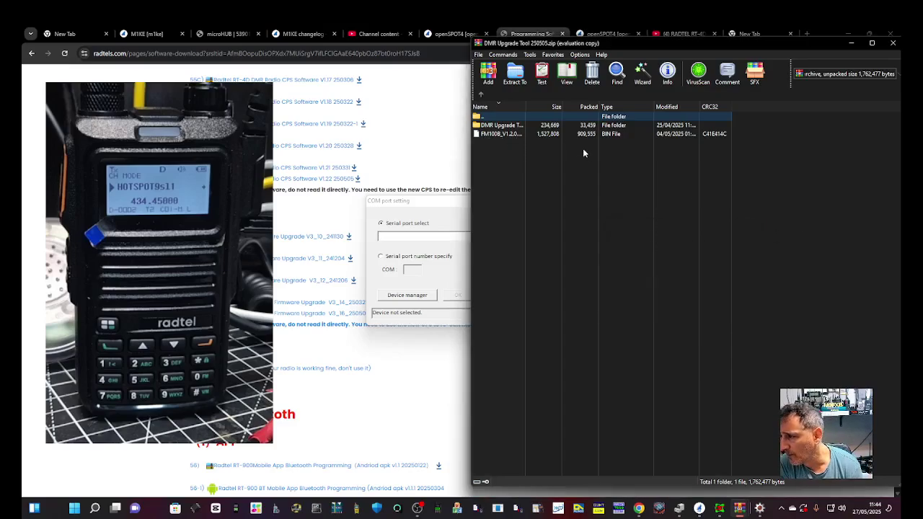
# Run the HF685X upgrade tool from its folder, allowing it through SmartScreen.
pyautogui.doubleClick(512, 126)
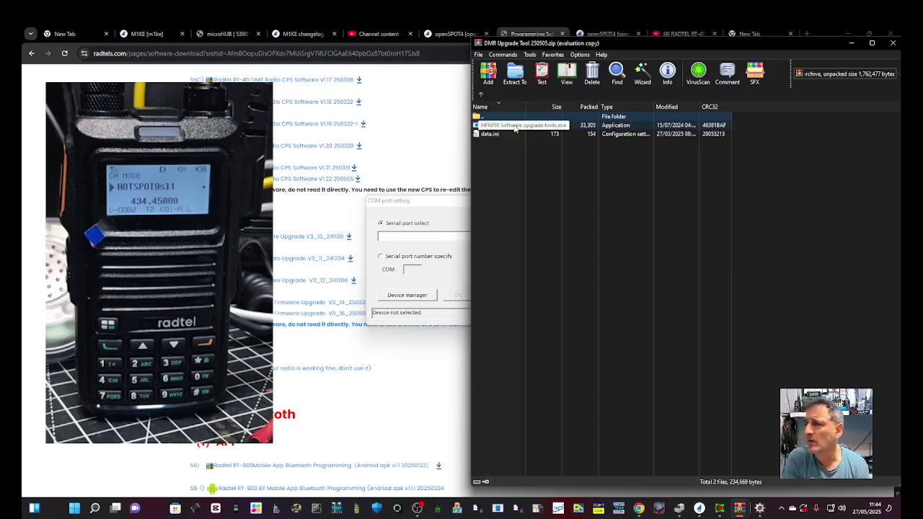
pyautogui.doubleClick(515, 127)
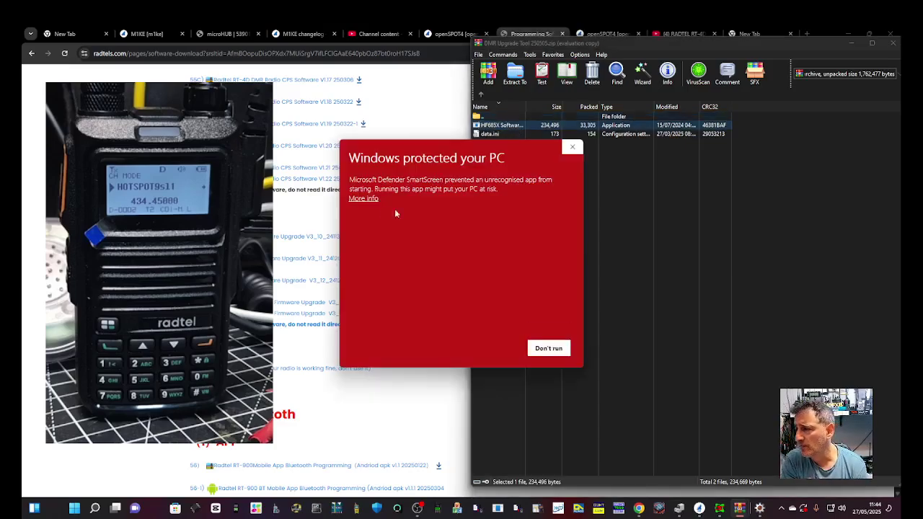
pyautogui.click(362, 199)
pyautogui.click(487, 349)
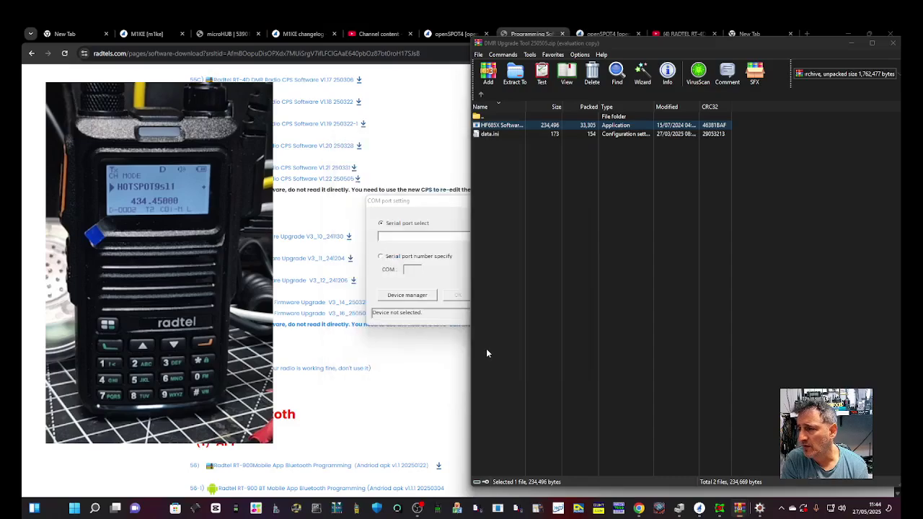
pyautogui.moveTo(520, 161); pyautogui.dragTo(678, 168)
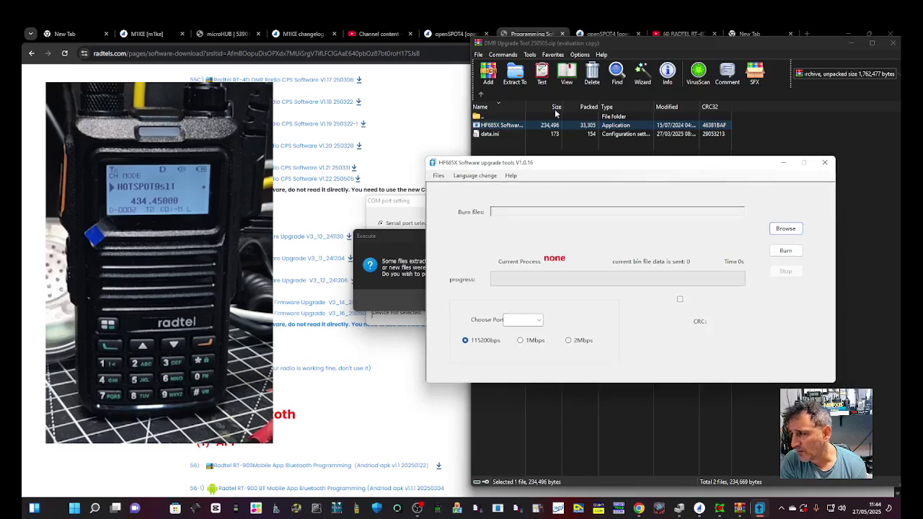
# Leave the DMR chip firmware unflashed and move WinRAR back up to the DMR Upgrade Tool archive.
pyautogui.click(778, 228)
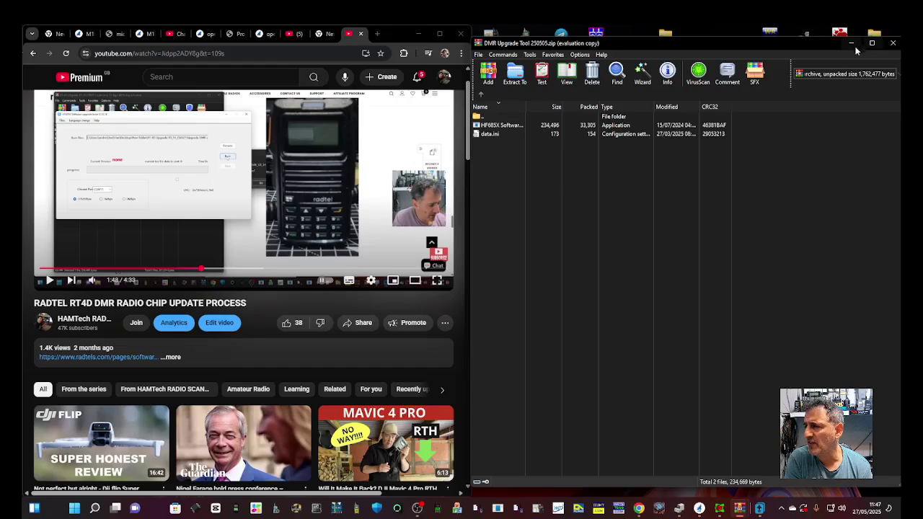
pyautogui.click(479, 95)
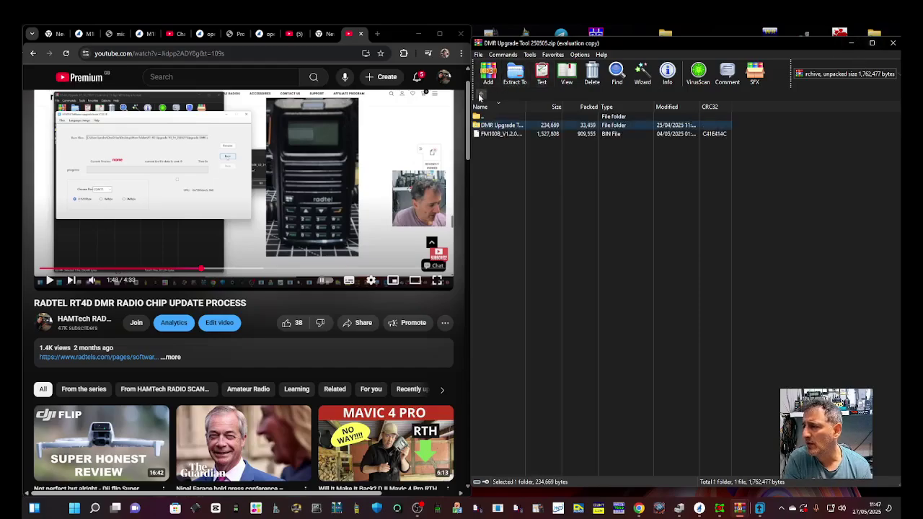
pyautogui.click(479, 96)
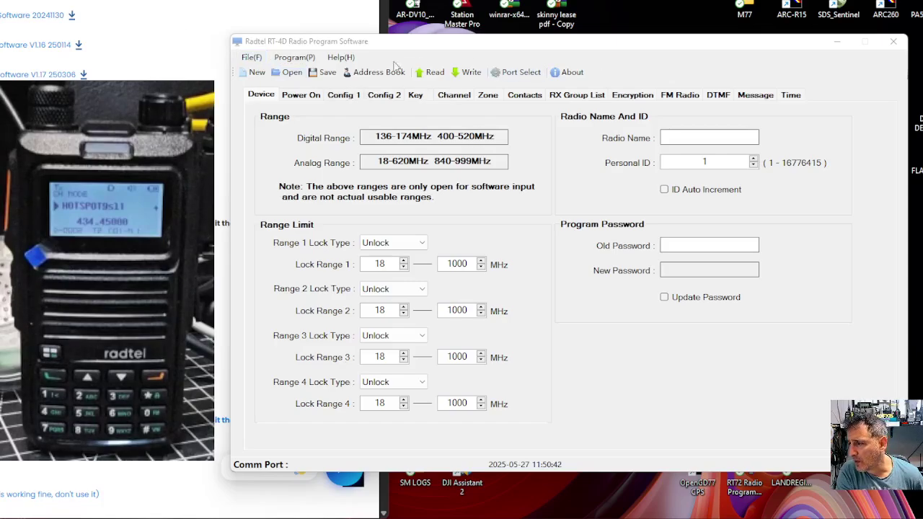
# Set the comm port to COM3 and read the codeplug from the radio.
pyautogui.click(300, 62)
pyautogui.click(303, 61)
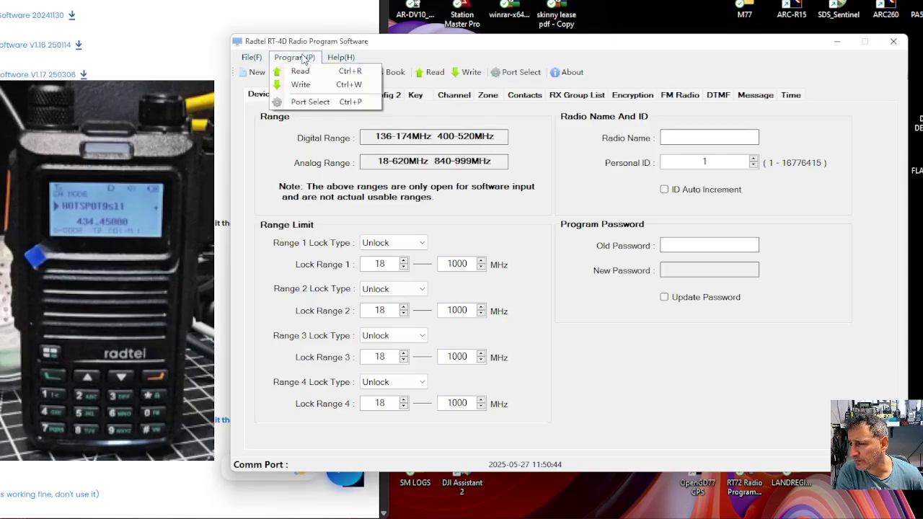
pyautogui.click(310, 102)
pyautogui.click(597, 243)
pyautogui.click(575, 326)
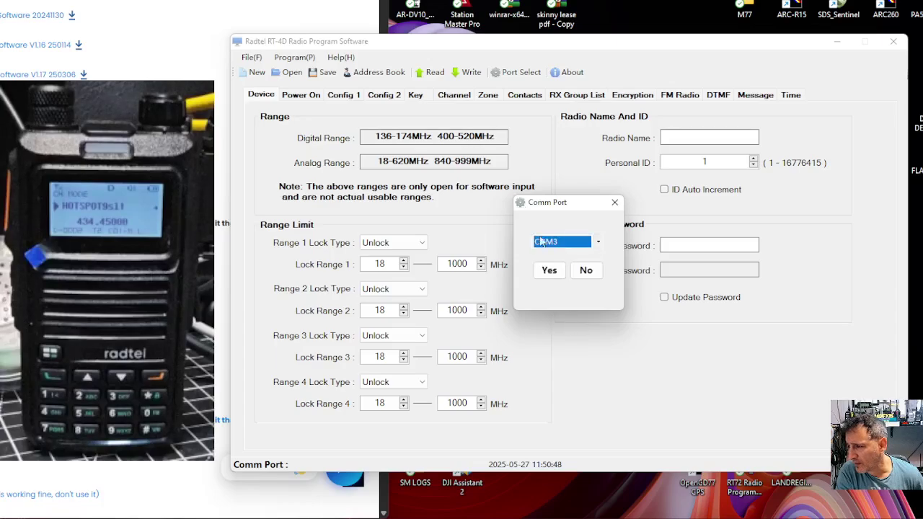
pyautogui.click(549, 270)
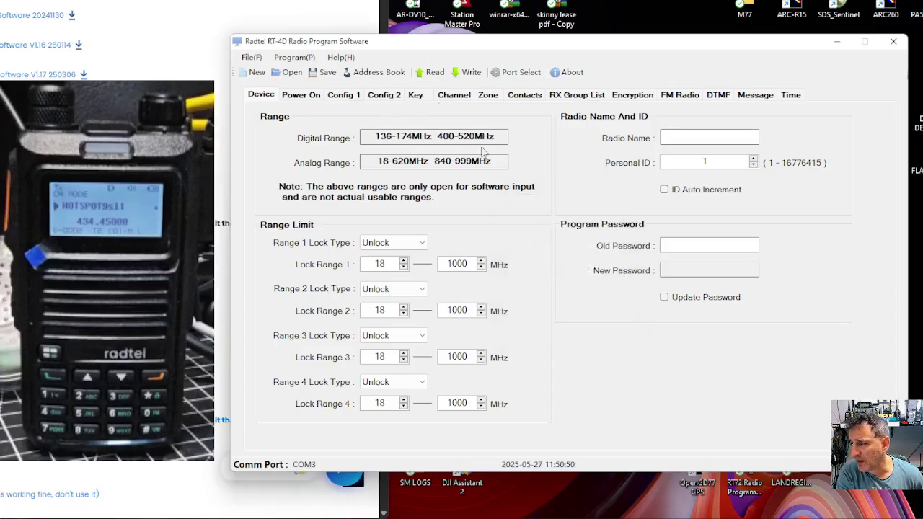
pyautogui.click(433, 73)
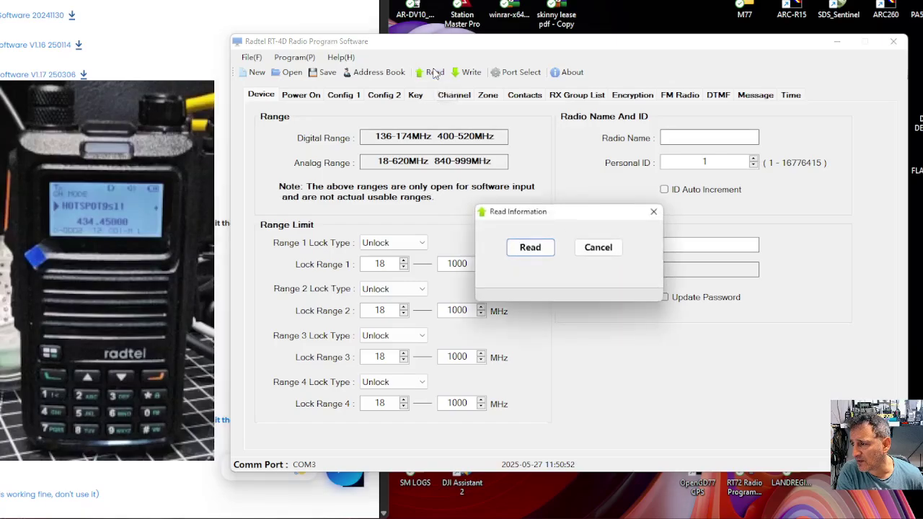
pyautogui.click(534, 254)
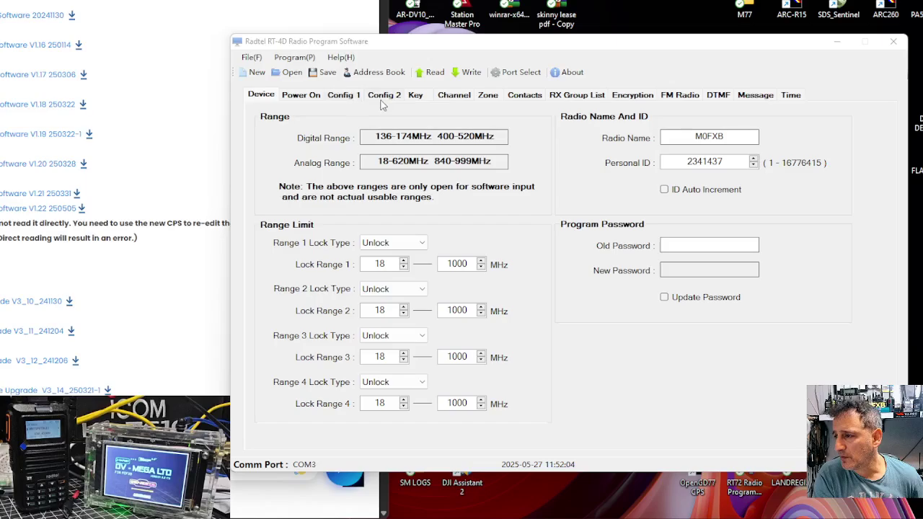
# Inspect the channel list, checking the receive frequencies of channels 1, 2 and 5.
pyautogui.click(456, 96)
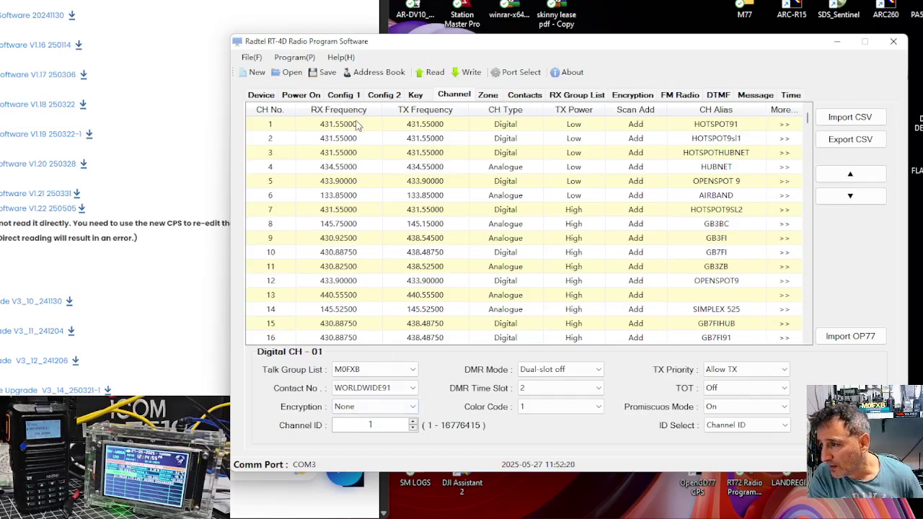
pyautogui.click(353, 123)
pyautogui.click(352, 142)
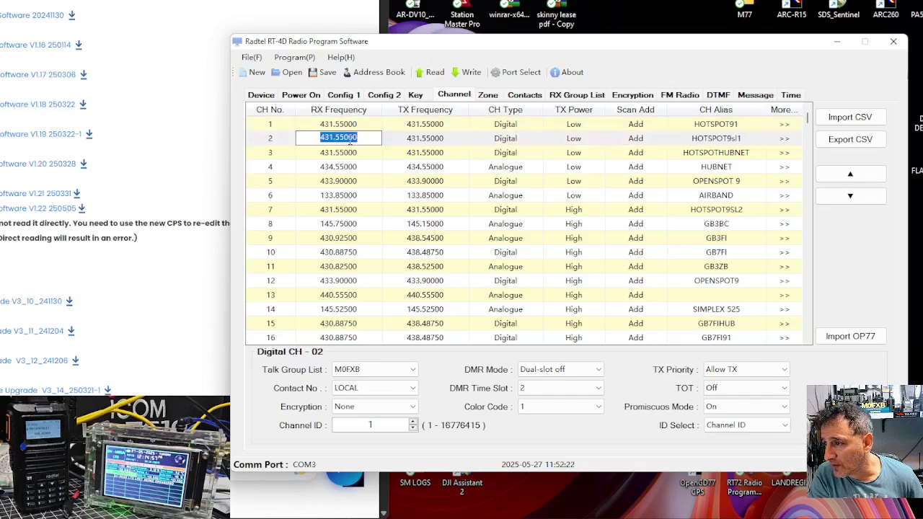
pyautogui.click(353, 182)
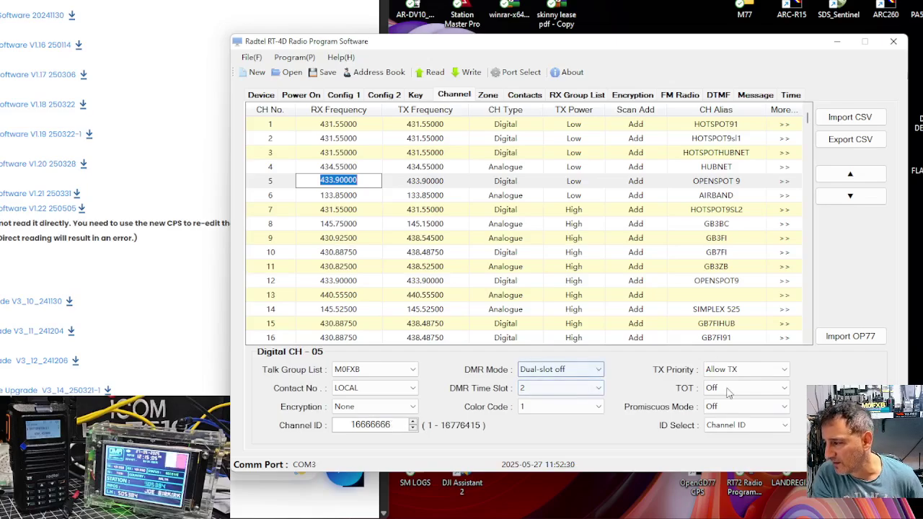
# Browse the Zone, Contacts, RX Group List, Encryption, FM Radio, DTMF, Message and Time tabs.
pyautogui.click(488, 95)
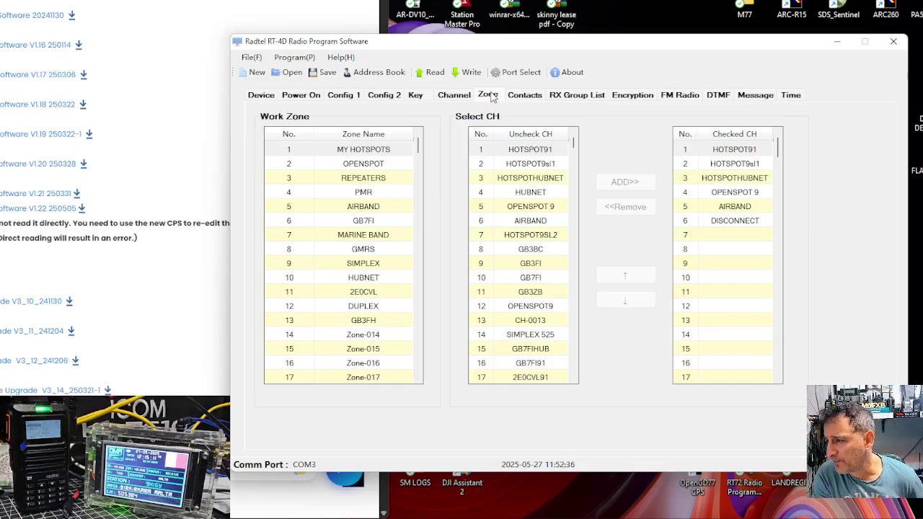
pyautogui.click(525, 97)
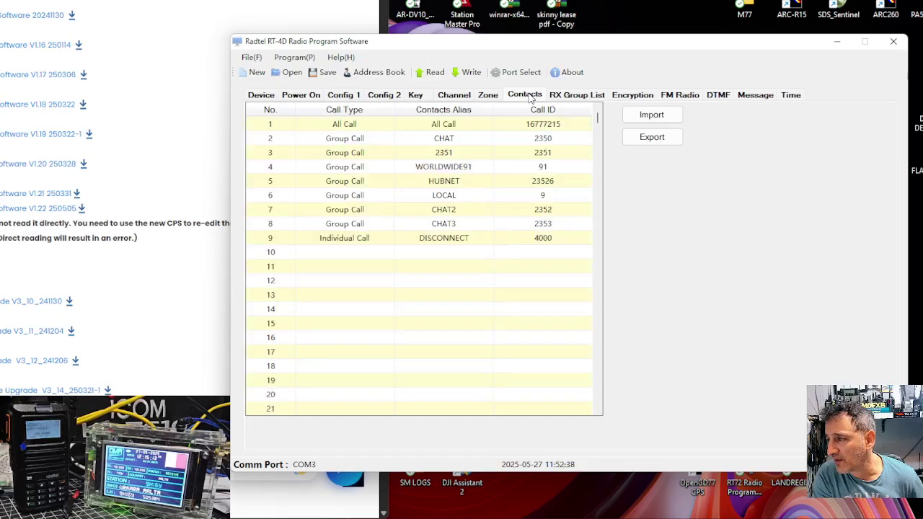
pyautogui.click(566, 98)
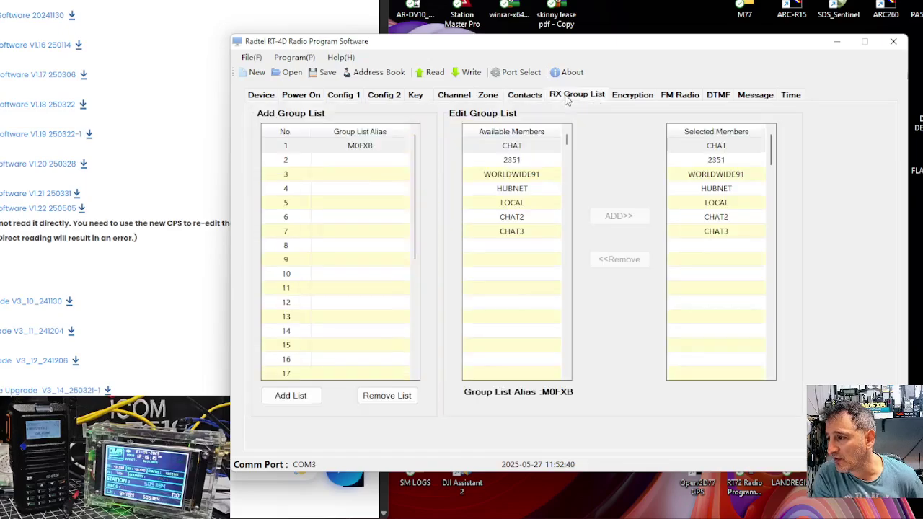
pyautogui.click(618, 98)
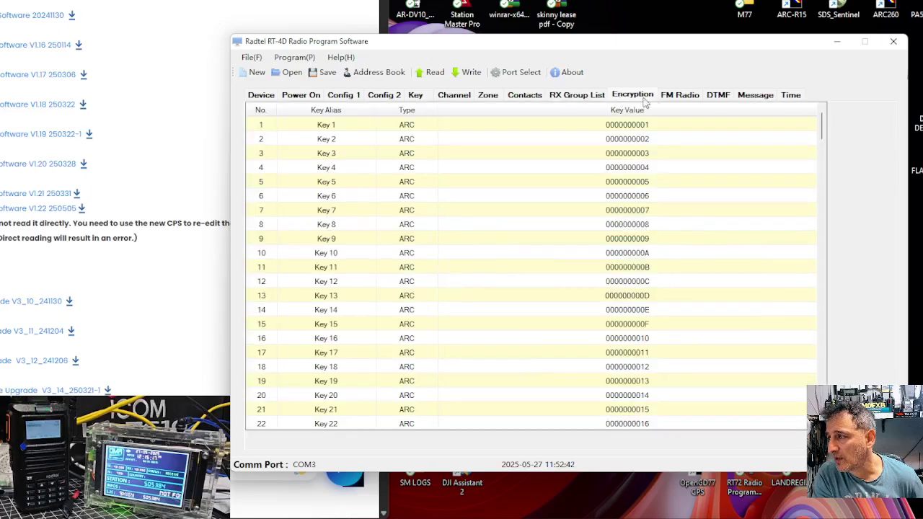
pyautogui.click(672, 103)
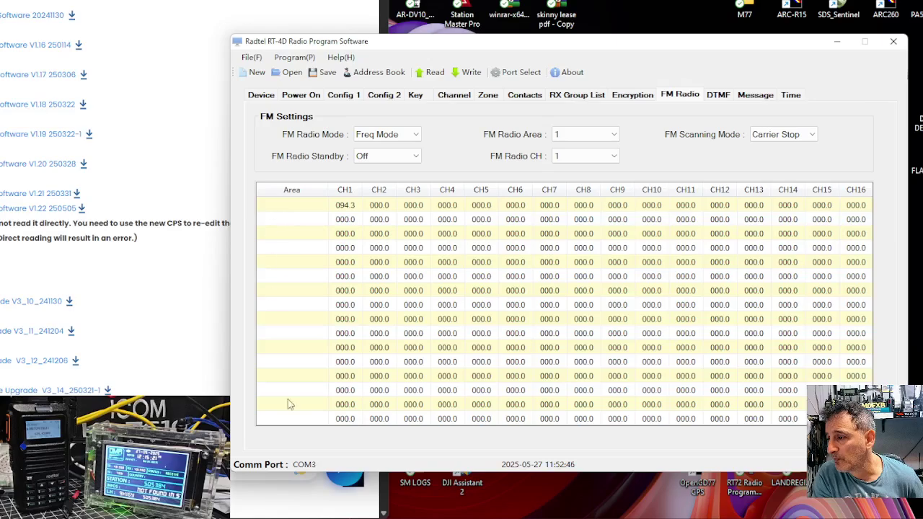
pyautogui.click(718, 101)
pyautogui.click(746, 105)
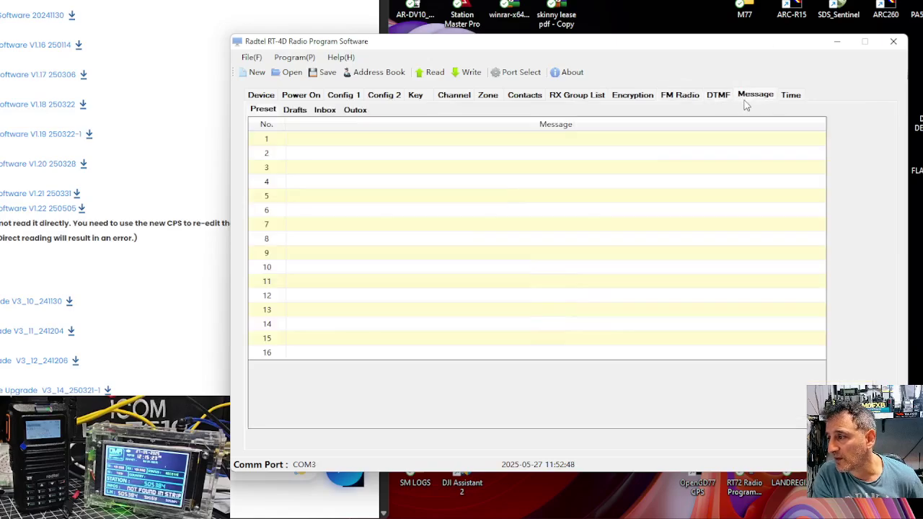
pyautogui.click(792, 100)
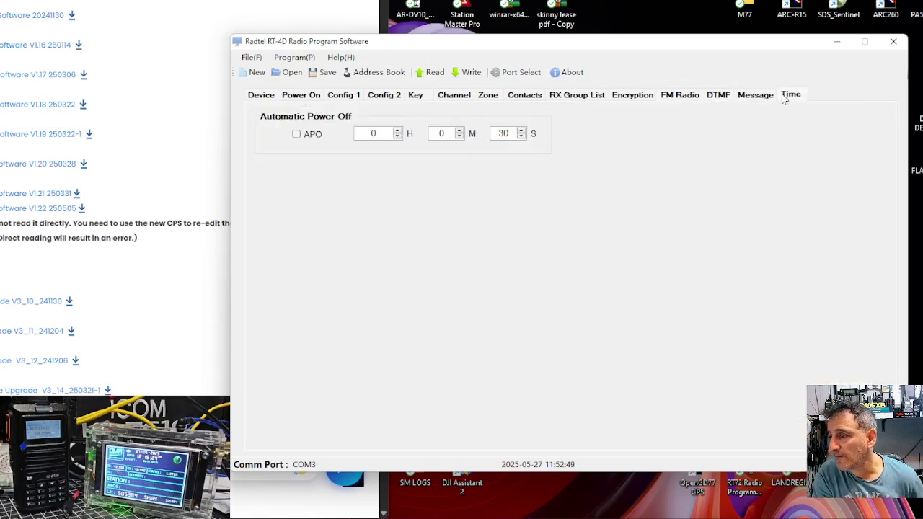
# Return to the Device tab showing the radio name, personal ID and 18–1000 MHz limits.
pyautogui.click(259, 101)
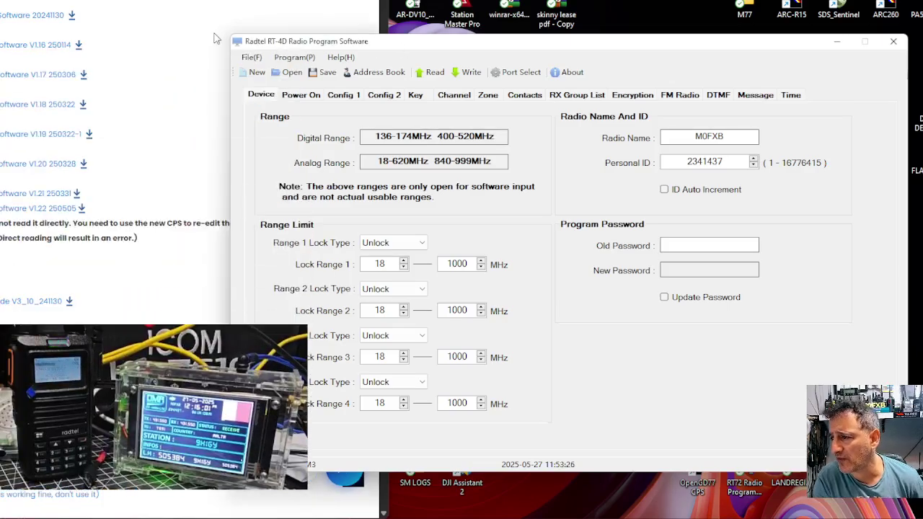
pyautogui.click(401, 87)
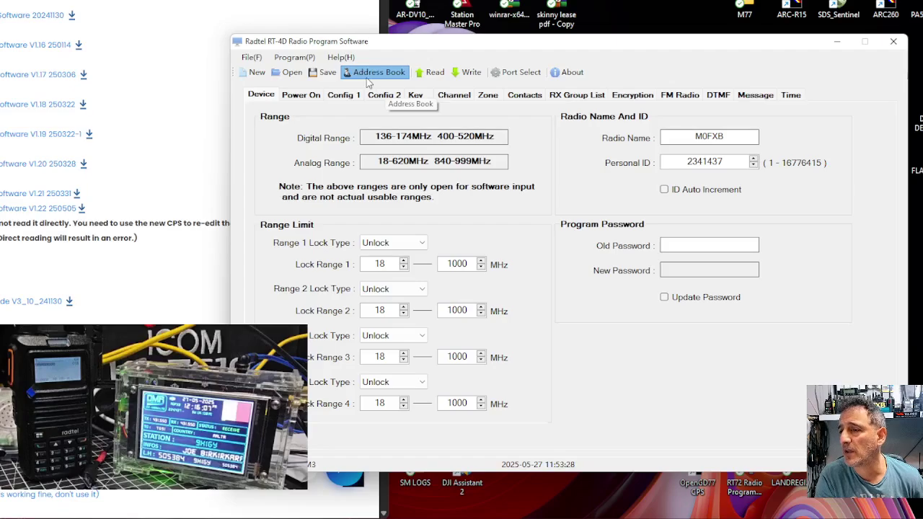
# Import the user (2) CSV from Downloads into the Address Book, giving 12824 entries.
pyautogui.click(366, 75)
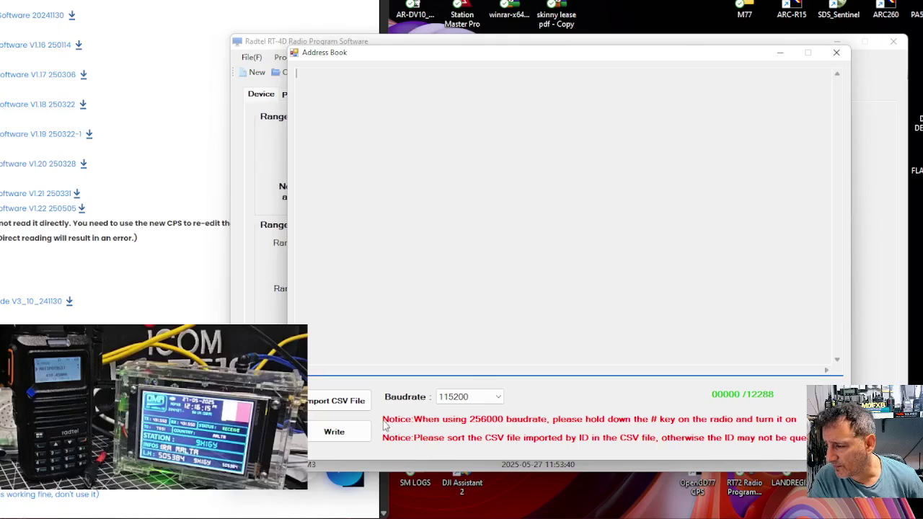
pyautogui.click(336, 401)
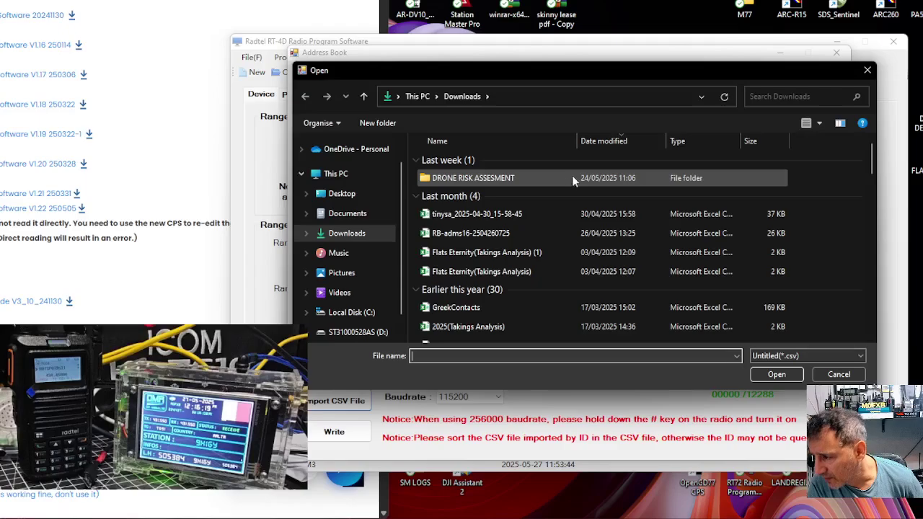
pyautogui.scroll(-2, 585, 167)
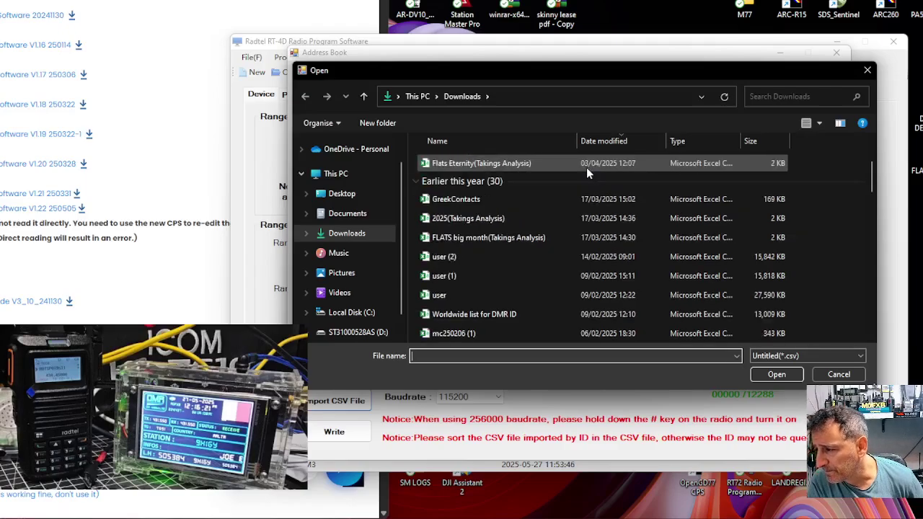
pyautogui.doubleClick(442, 261)
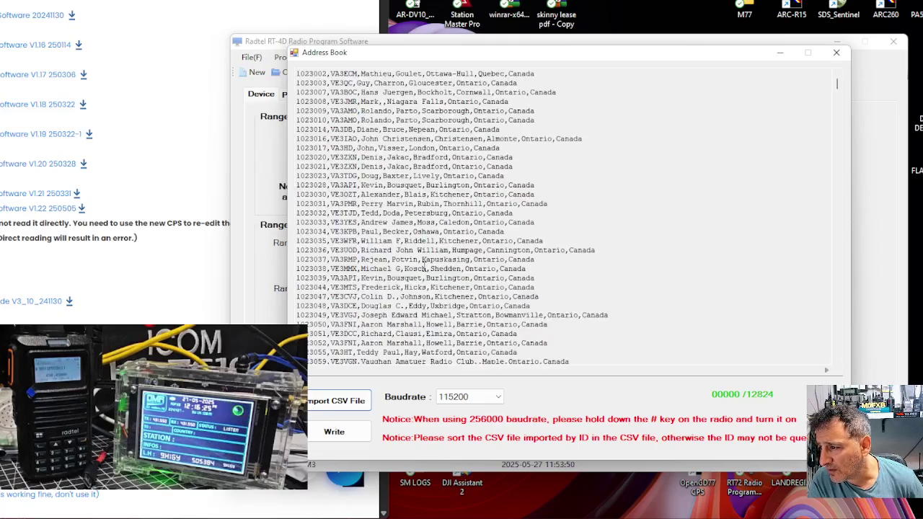
# Begin writing the 12824 Address Book contacts to the radio.
pyautogui.click(345, 431)
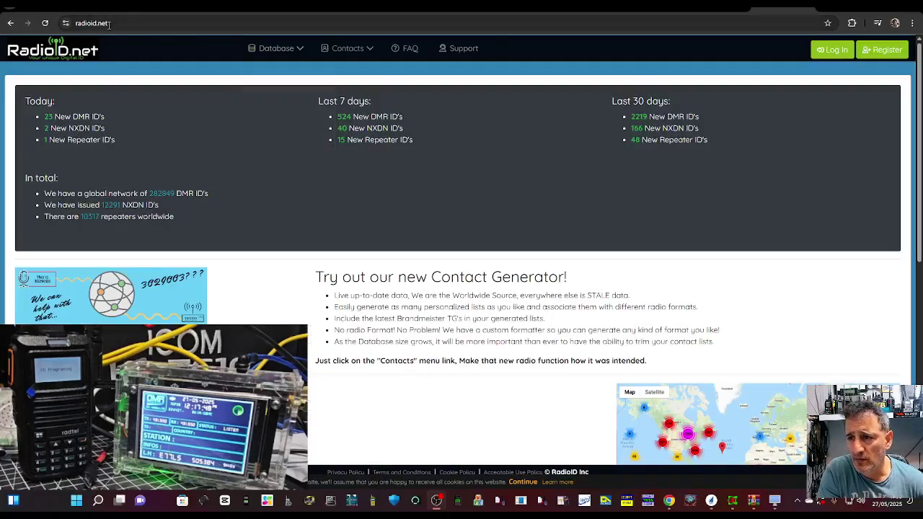
# Download user.csv from RadioID.net's Database > Data Dumps page.
pyautogui.click(277, 48)
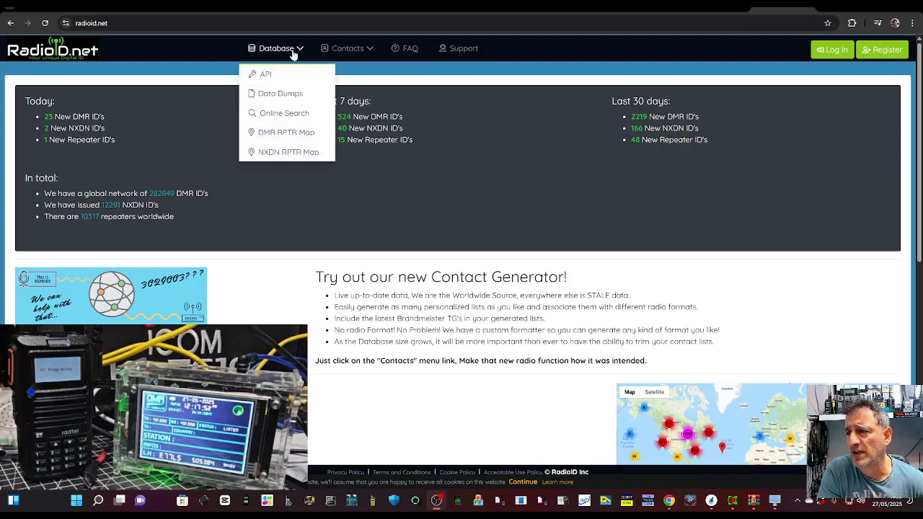
pyautogui.click(274, 96)
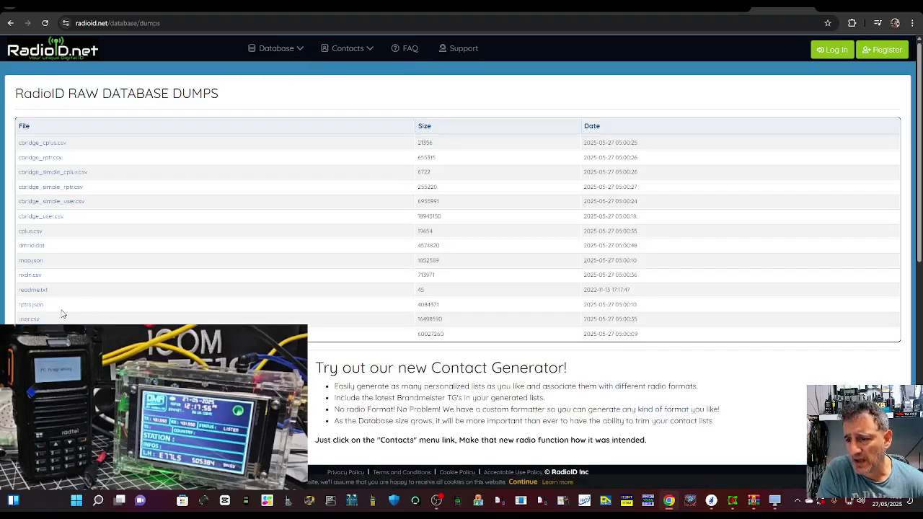
pyautogui.click(25, 320)
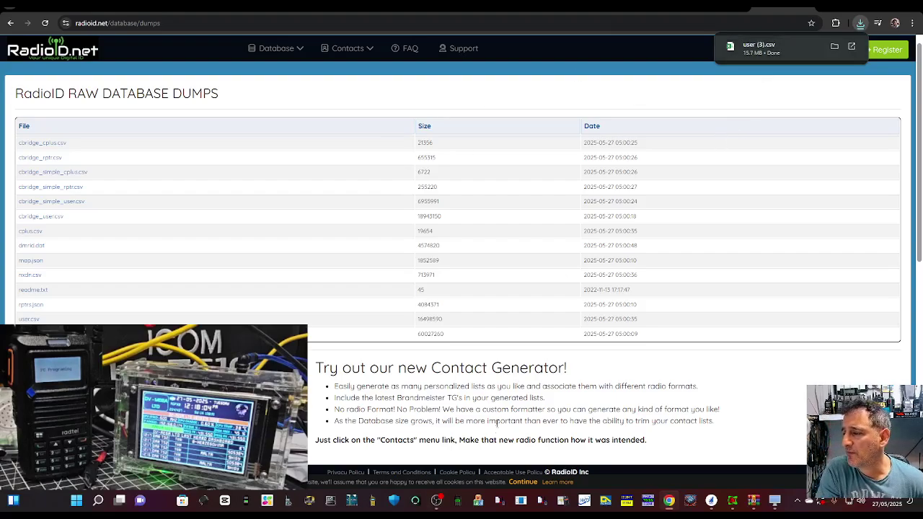
# Restore the Address Book upload window from the taskbar and move it up and left.
pyautogui.moveTo(774, 501)
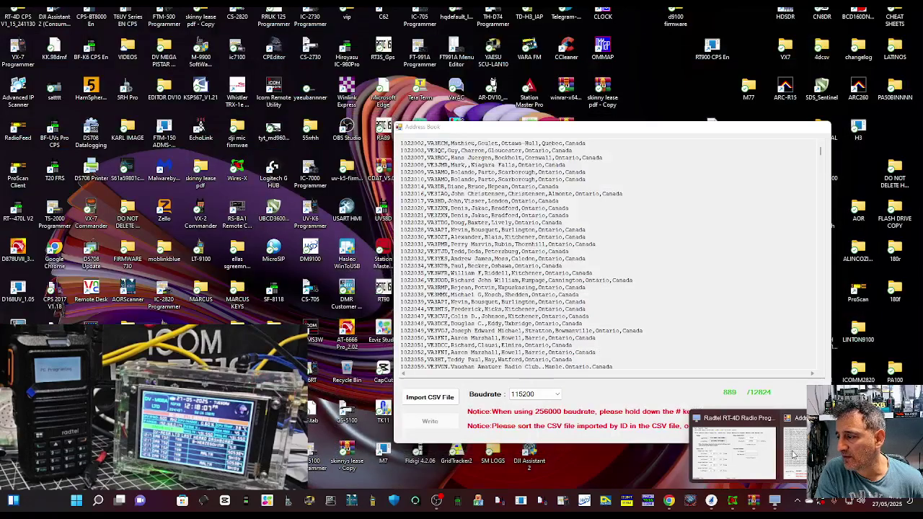
pyautogui.click(711, 451)
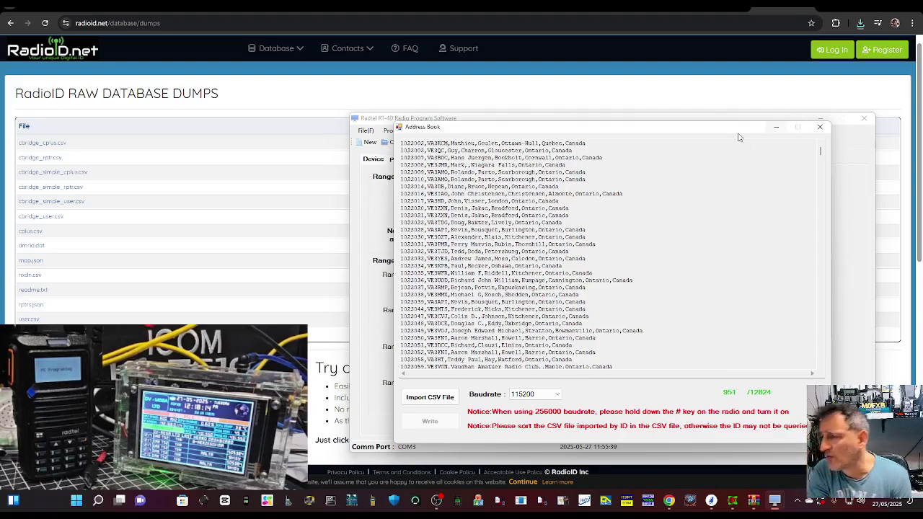
pyautogui.moveTo(707, 130); pyautogui.dragTo(569, 108)
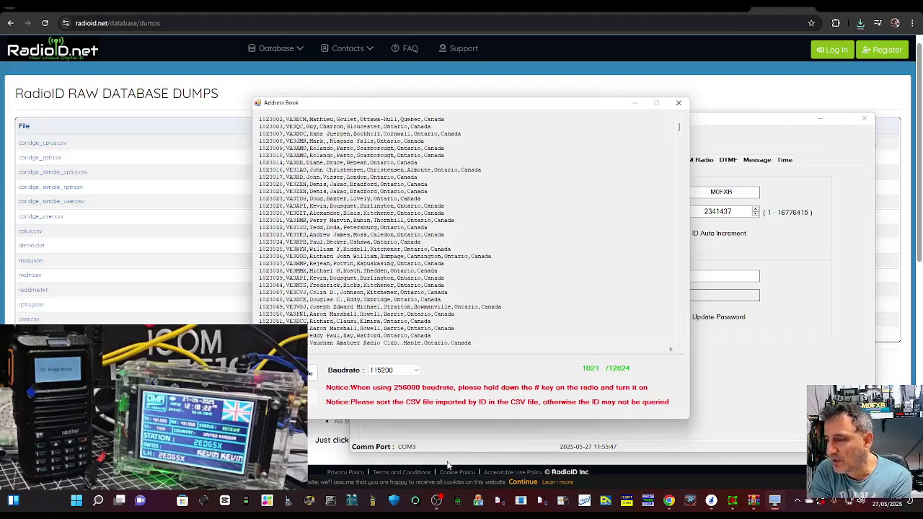
pyautogui.click(437, 501)
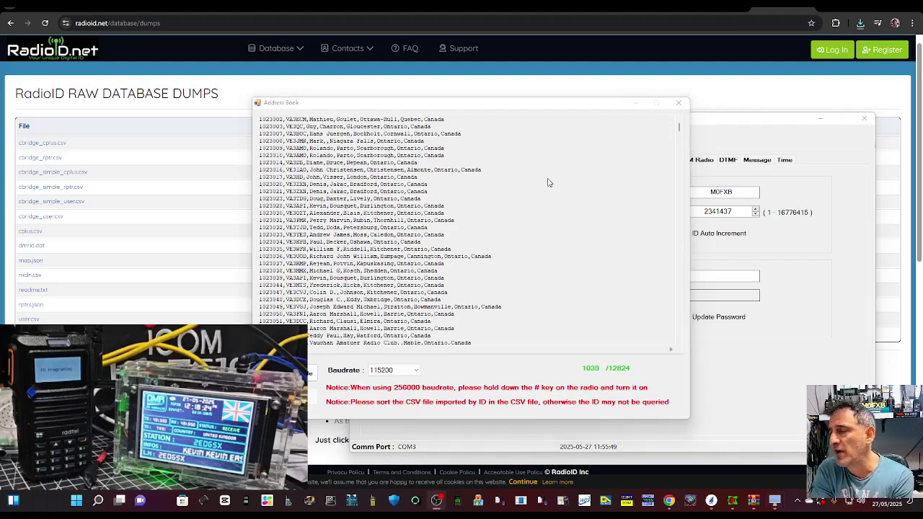